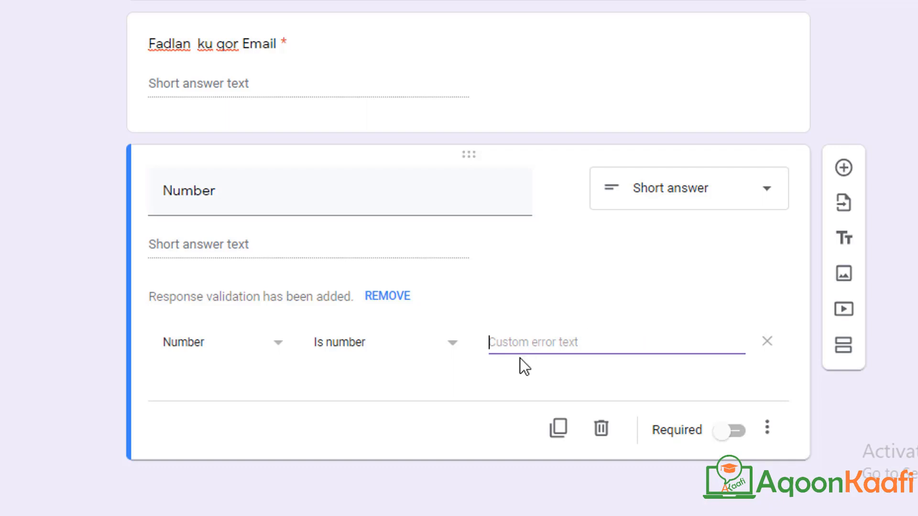
- Set the Number question's custom error text to a masked phone-number example and make the question required
type("+25263405")
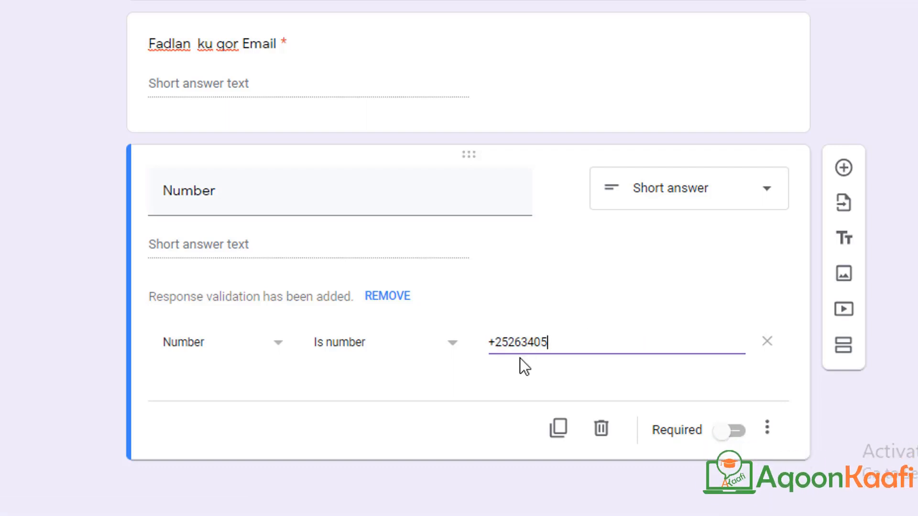
key("BackSpace")
key("BackSpace")
type("xxxxxxx")
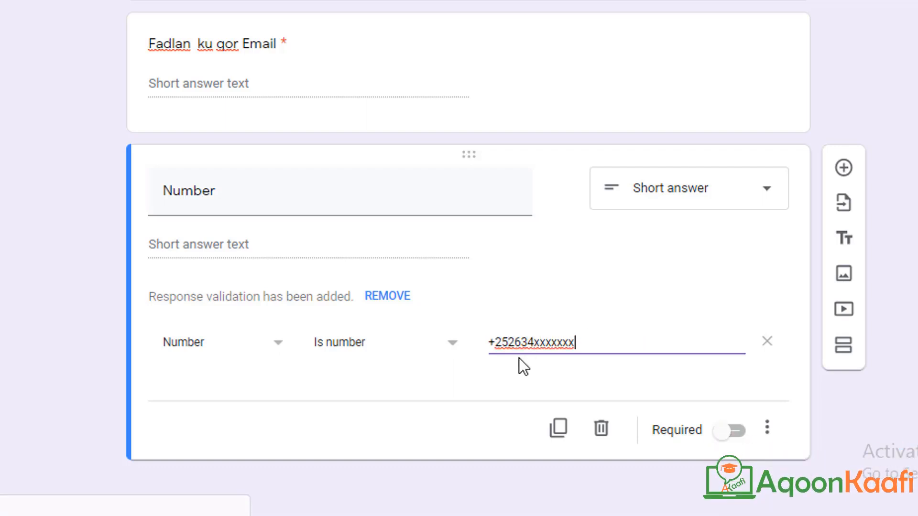
left_click(726, 432)
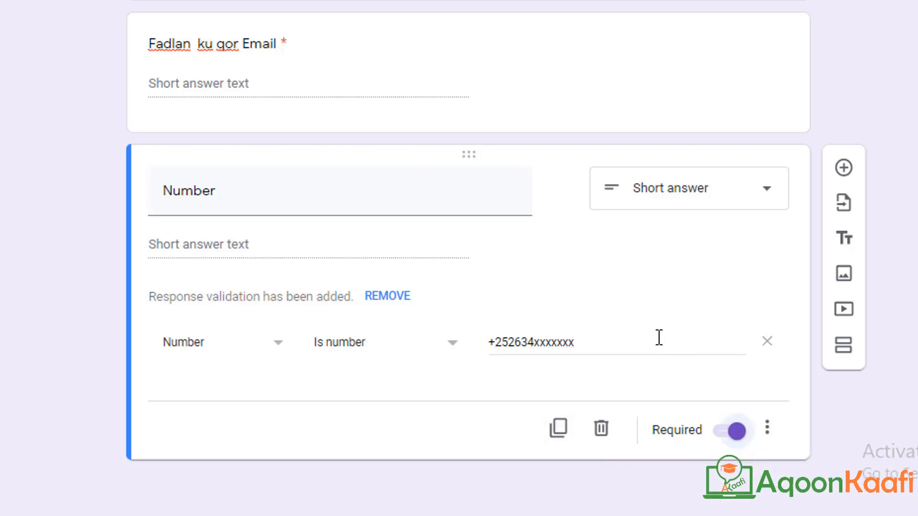
scroll(27, 211, "up", 4)
- Switch to Camtasia's production settings, turn off producing with the controller, and raise the video encoding quality
left_click(262, 201)
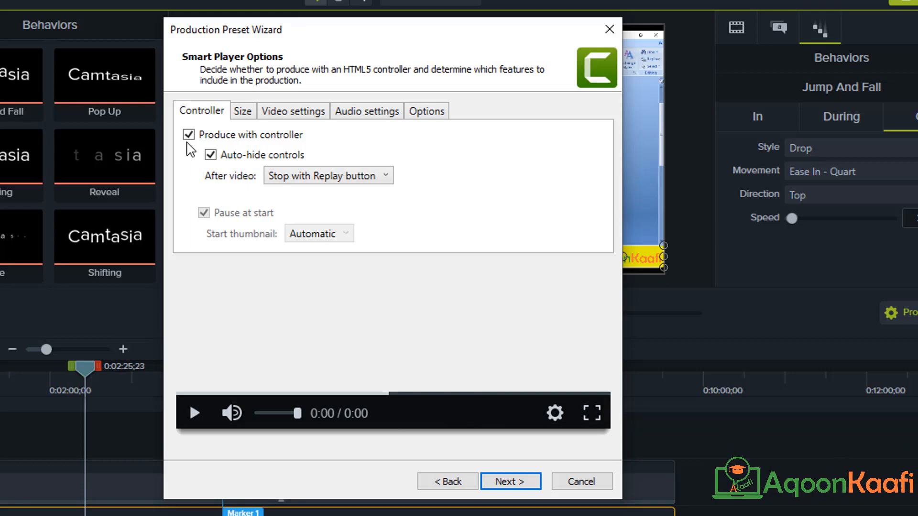
left_click(189, 134)
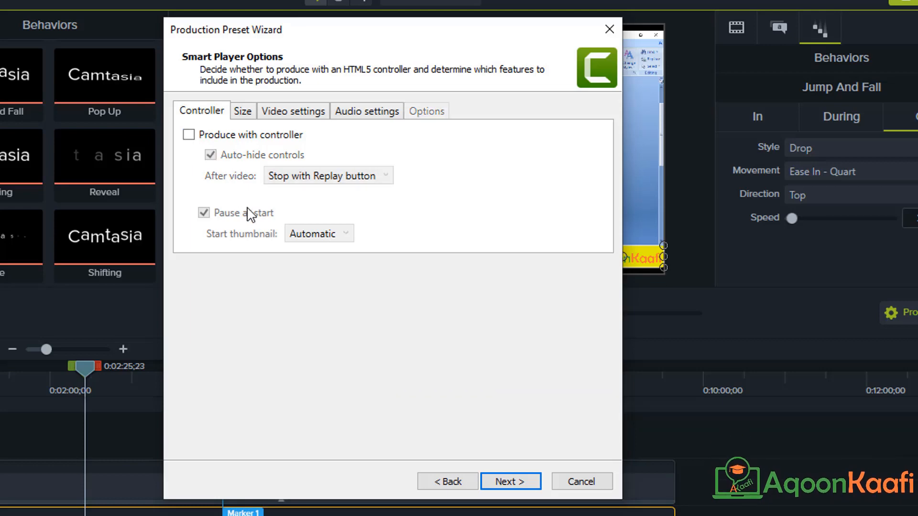
left_click(242, 111)
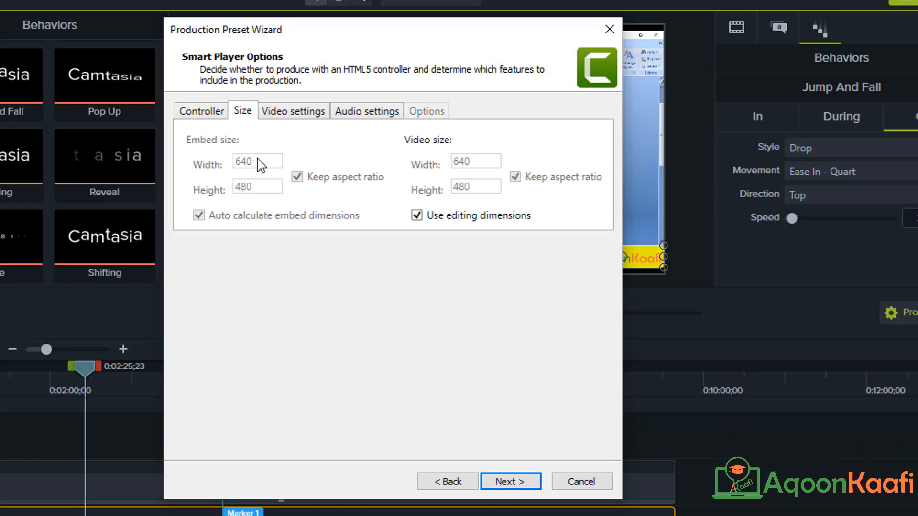
left_click(293, 111)
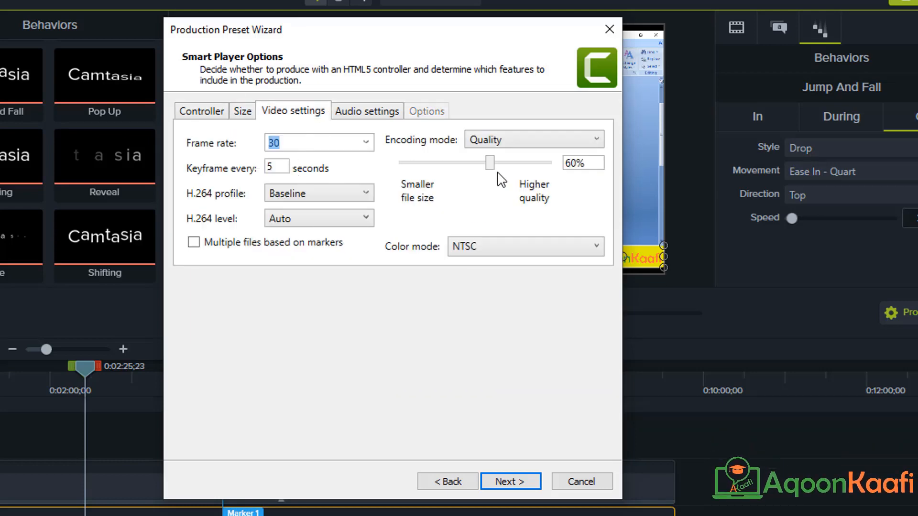
left_click_drag(492, 162, 503, 168)
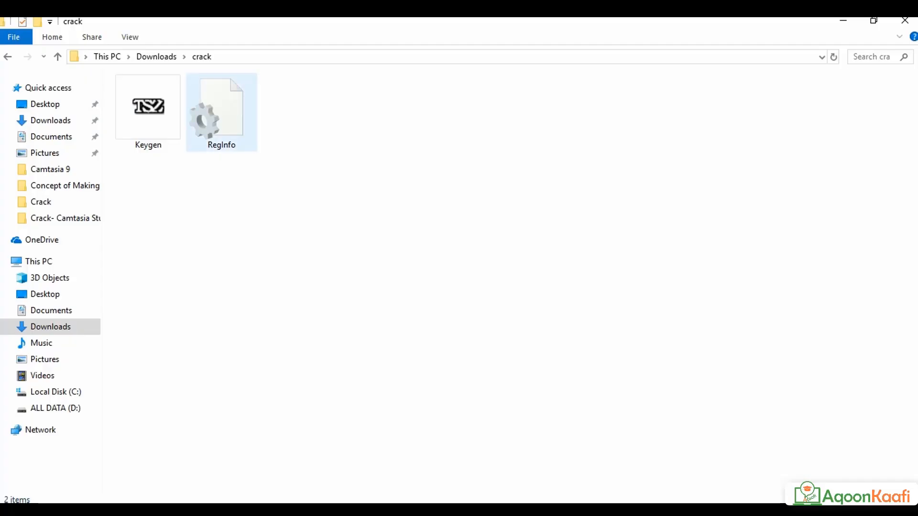
- Switch to File Explorer and look through the contents of the Downloads folder
left_click(156, 56)
double_click(441, 113)
left_click(156, 56)
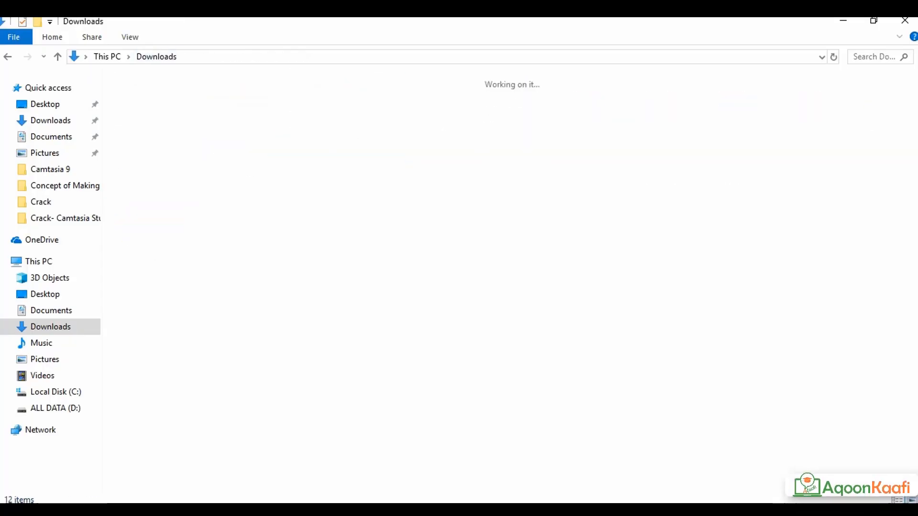
double_click(295, 112)
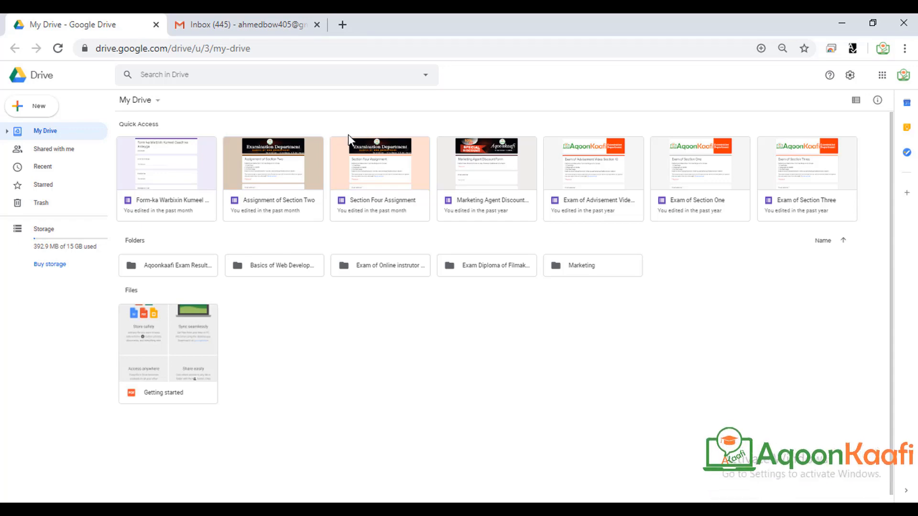
- Switch to the Gmail inbox and check which Google account is signed in
left_click(243, 21)
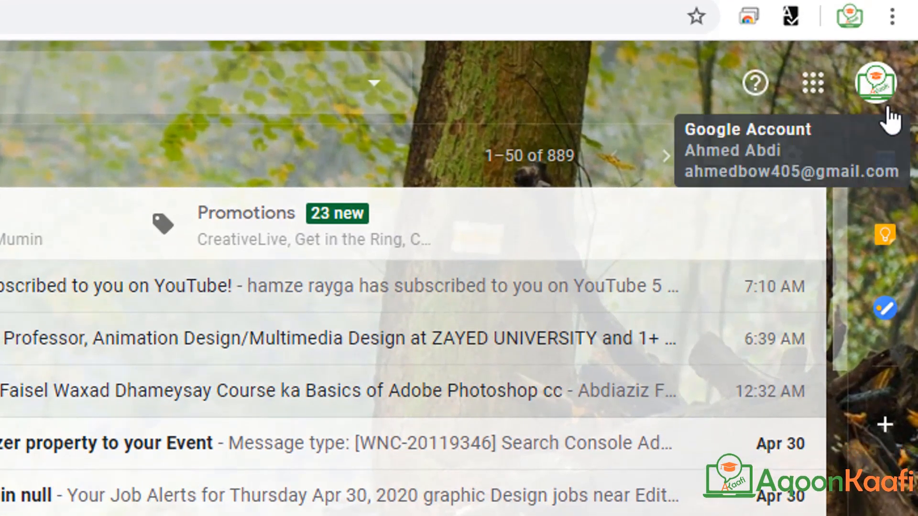
left_click(882, 98)
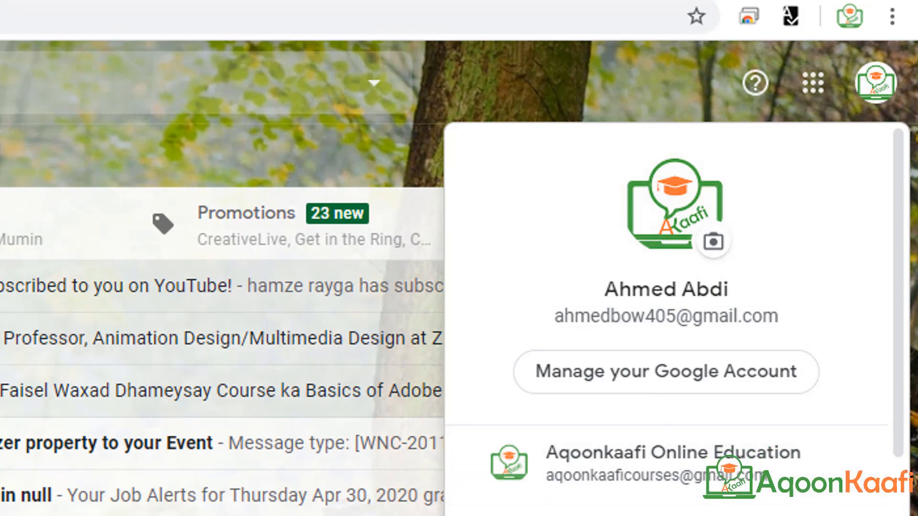
left_click(874, 112)
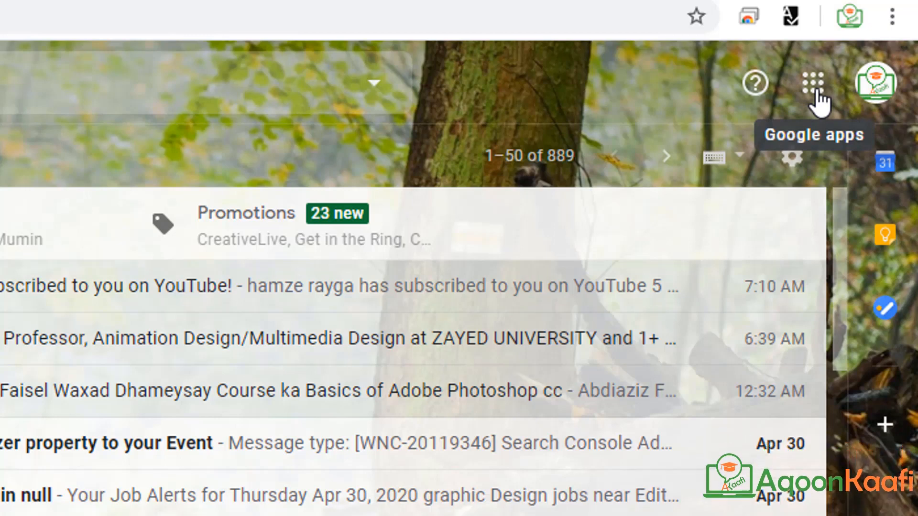
- Open Google Drive from Gmail's list of Google apps, and close the duplicate Drive page
left_click(817, 96)
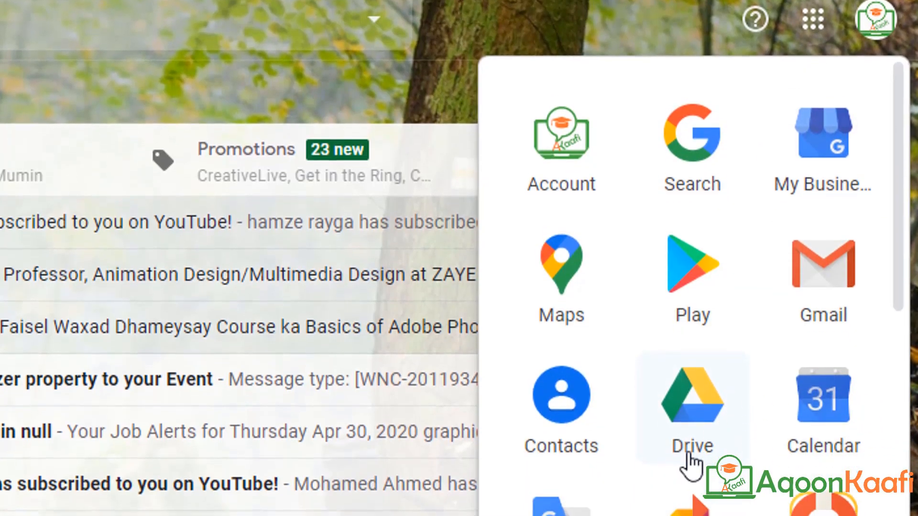
left_click(690, 458)
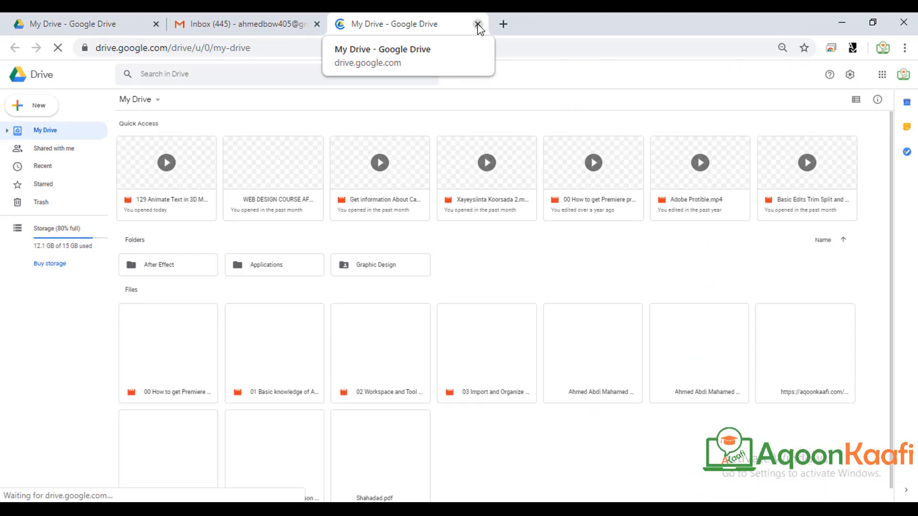
left_click(478, 24)
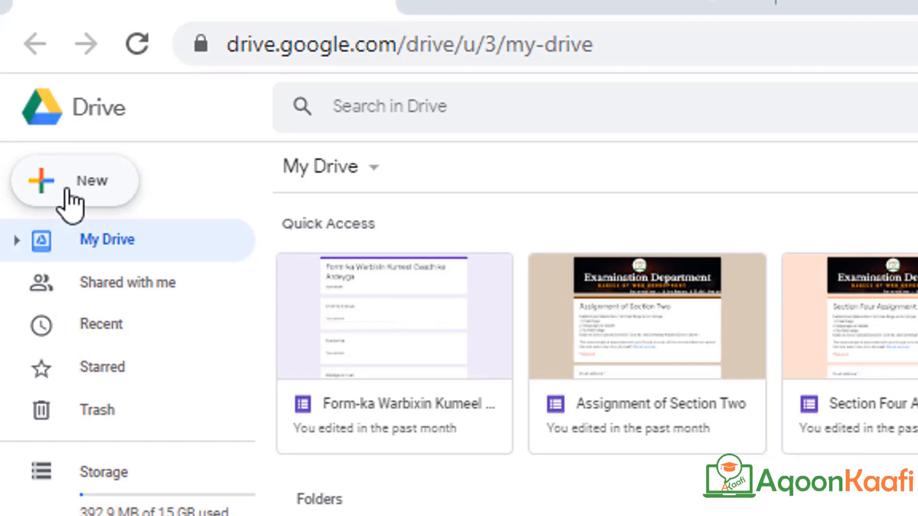
- Create a new folder named Course in My Drive
left_click(65, 205)
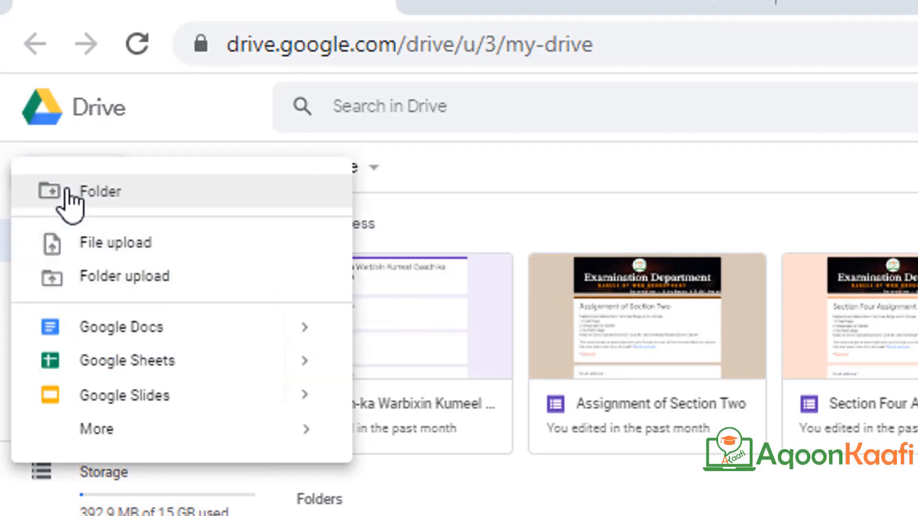
left_click(90, 205)
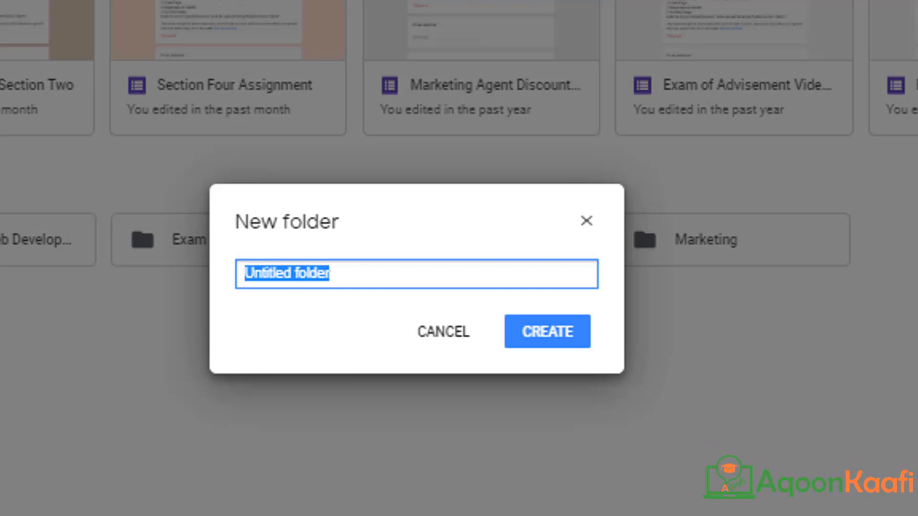
type("Cours")
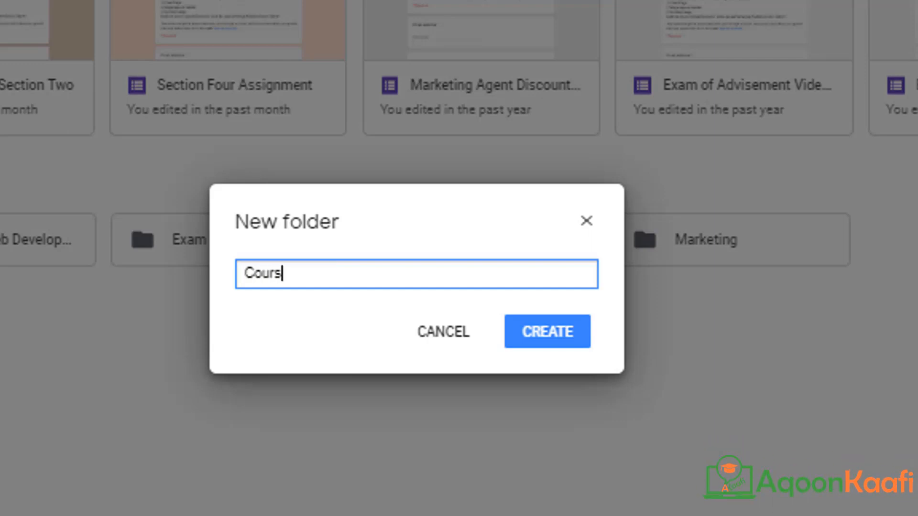
type("e 1")
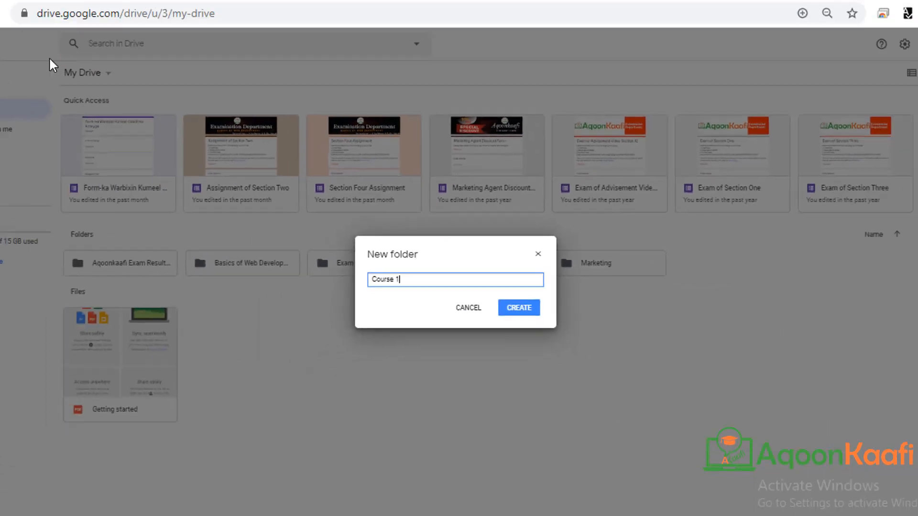
key("BackSpace")
key("BackSpace")
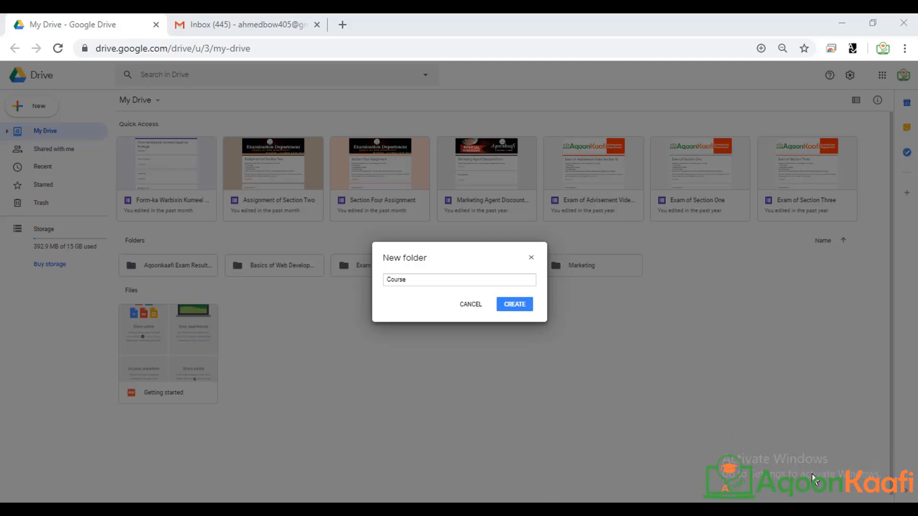
left_click(512, 306)
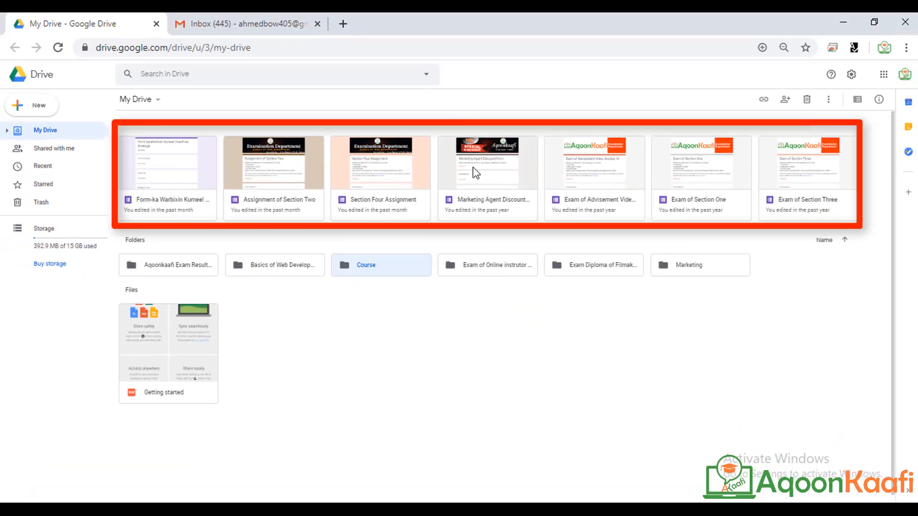
- Reverse the name sort order in My Drive and open the Course folder
left_click(844, 241)
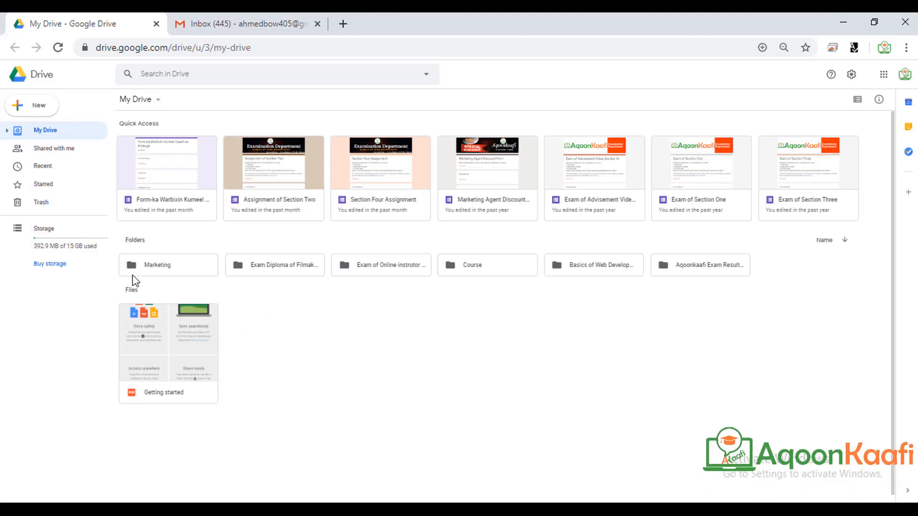
scroll(133, 277, "down", 1)
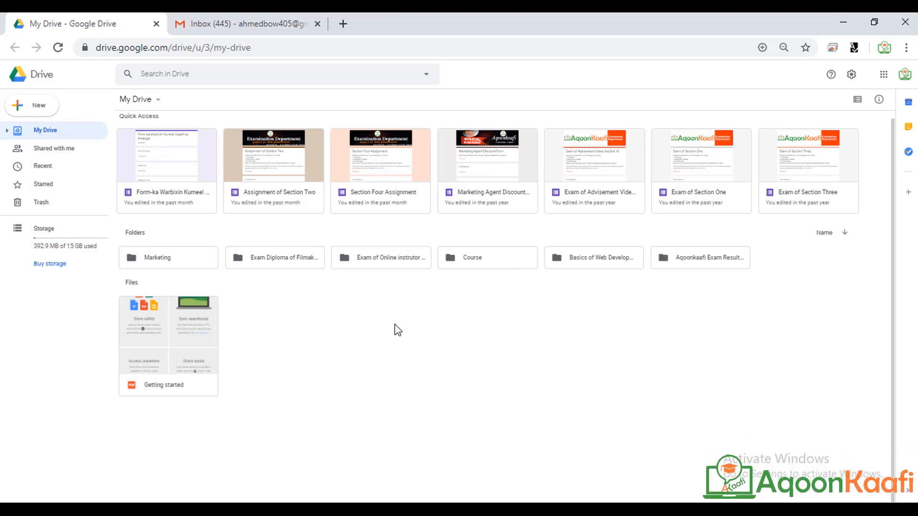
double_click(495, 258)
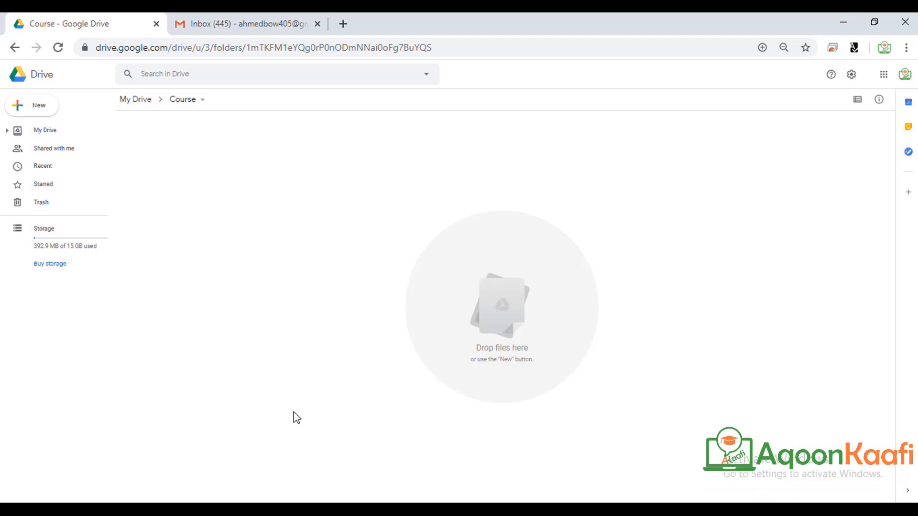
- Create a subfolder named Sec 1 inside the Course folder and open it
left_click(26, 110)
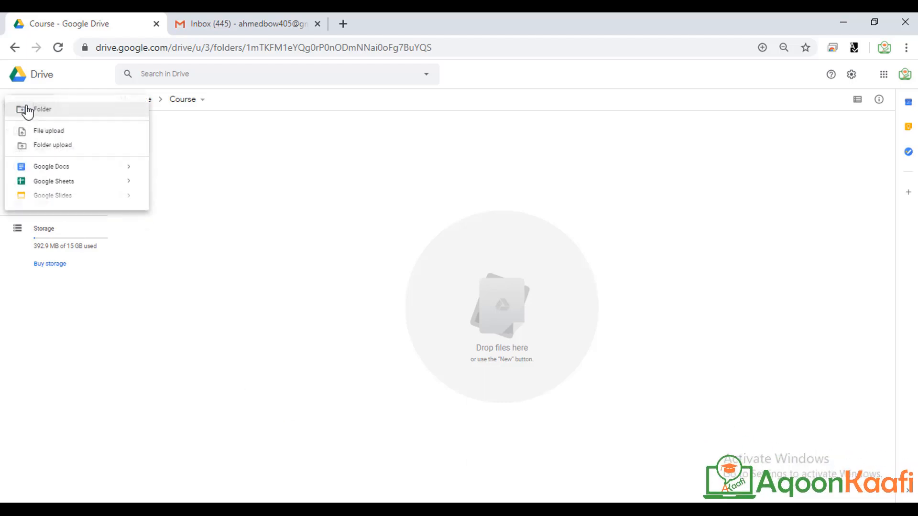
left_click(28, 111)
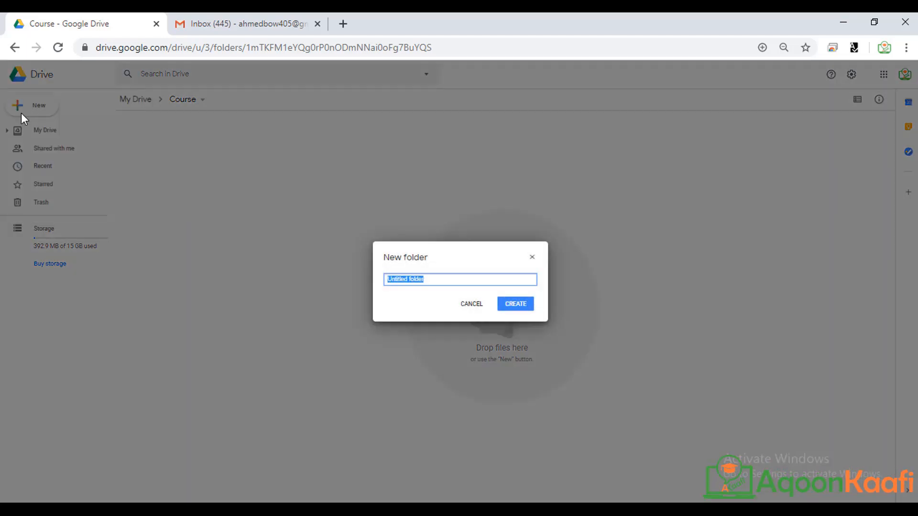
type("Sec1")
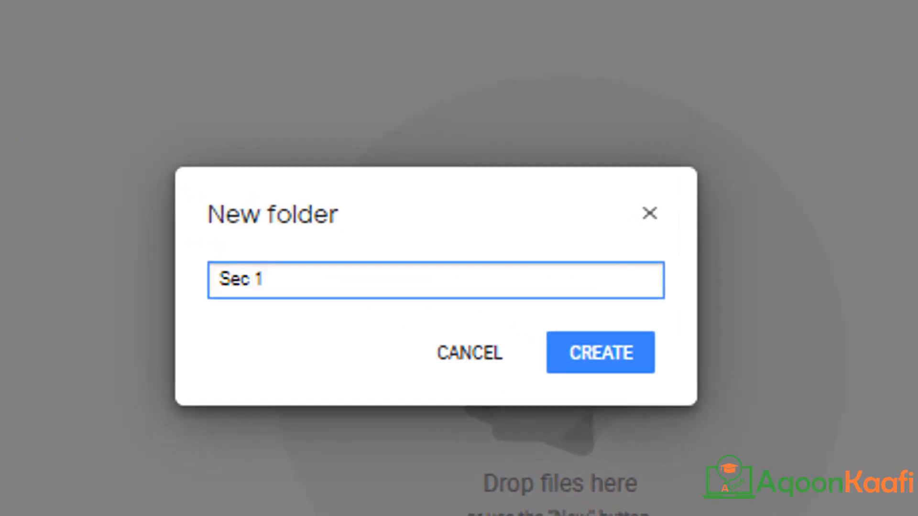
key("Return")
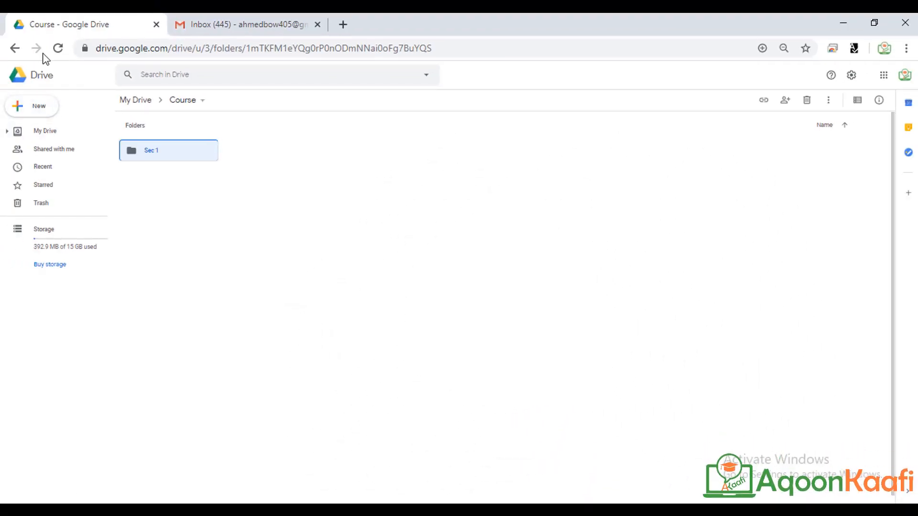
double_click(139, 150)
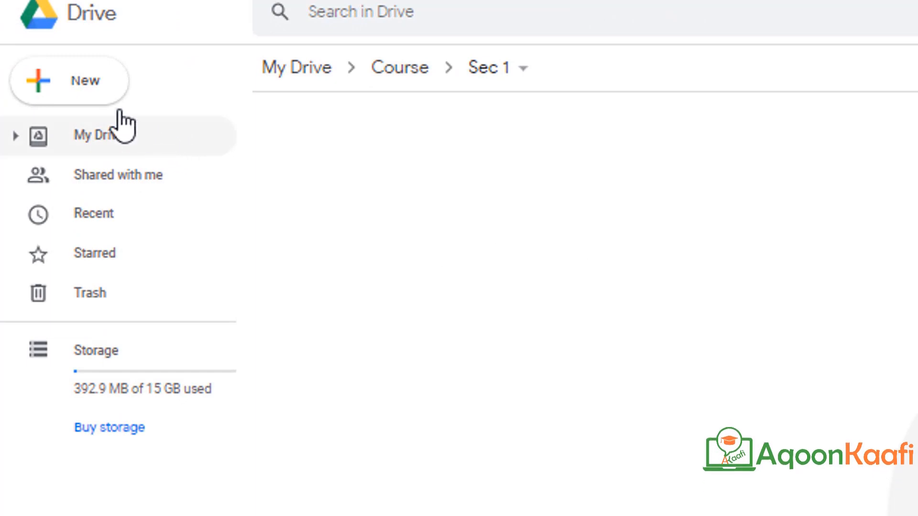
- Create a blank Google Form in the Sec 1 folder and close the form
left_click(96, 82)
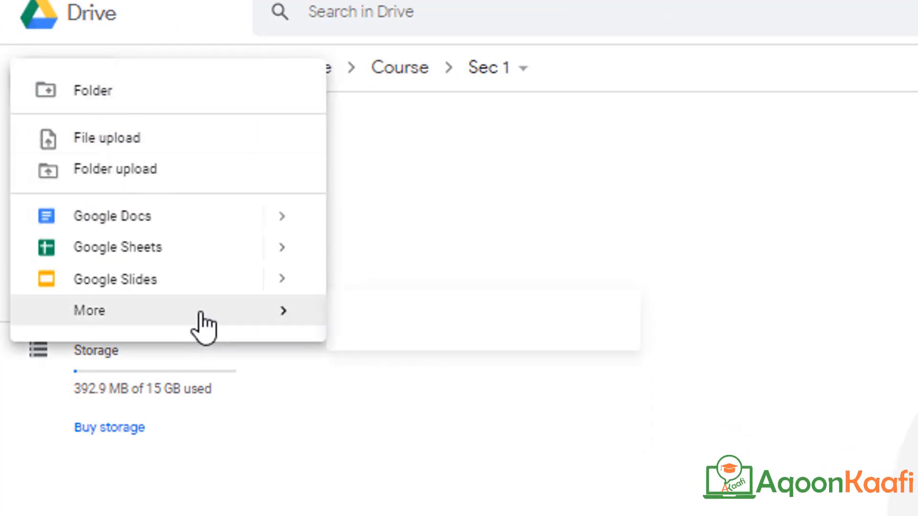
mouse_move(201, 313)
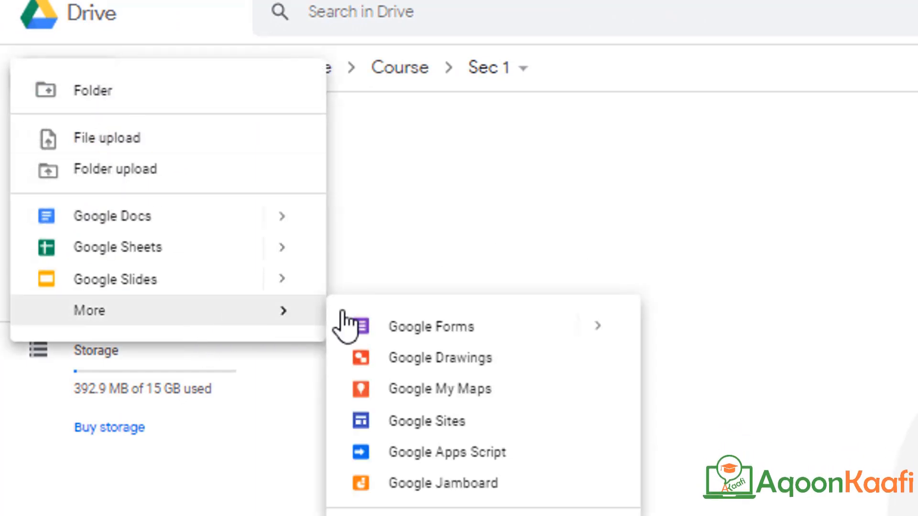
left_click(414, 336)
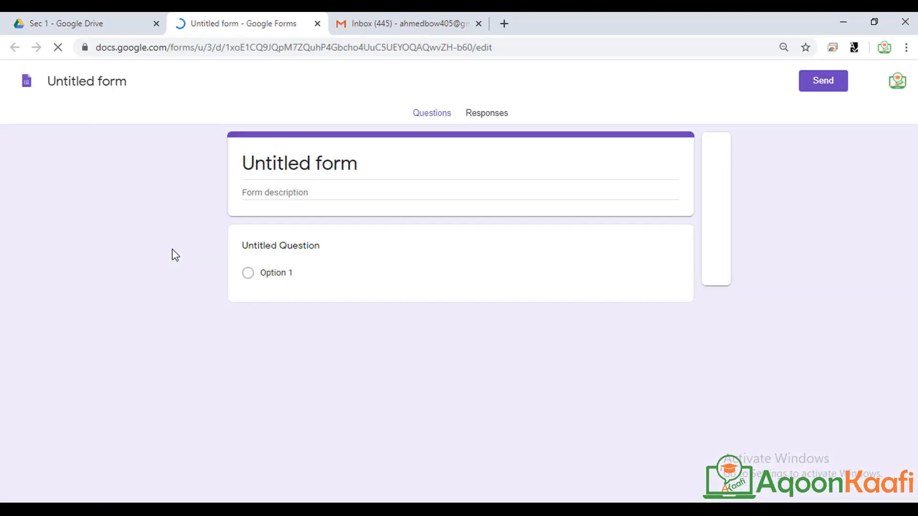
left_click(317, 23)
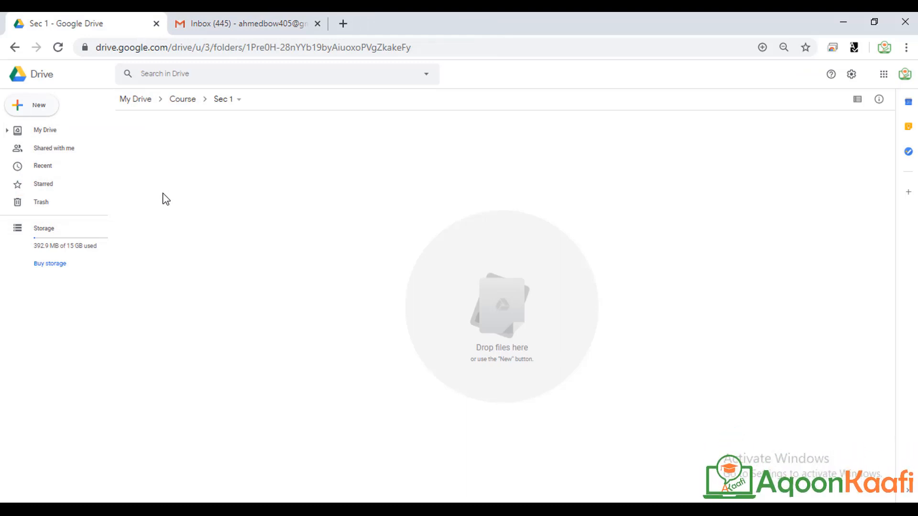
- Create a new blank Google Form in the Sec 1 folder
left_click(33, 109)
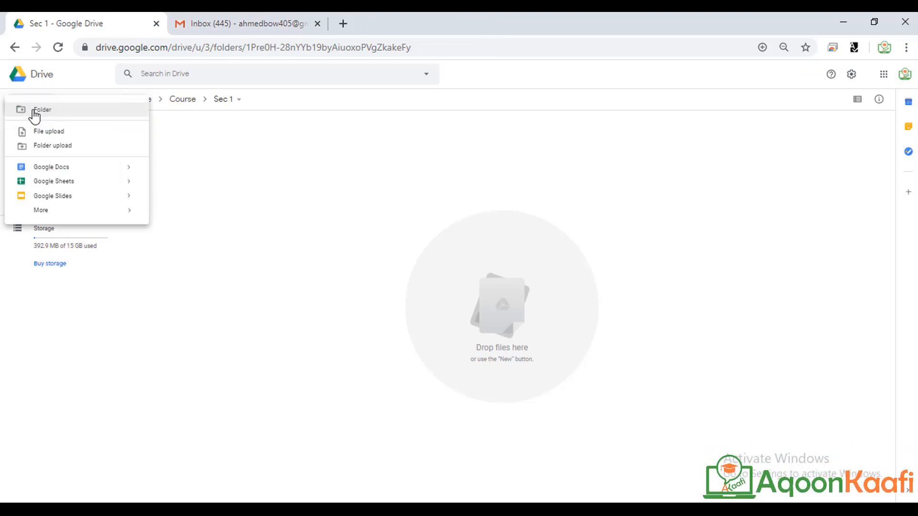
mouse_move(128, 210)
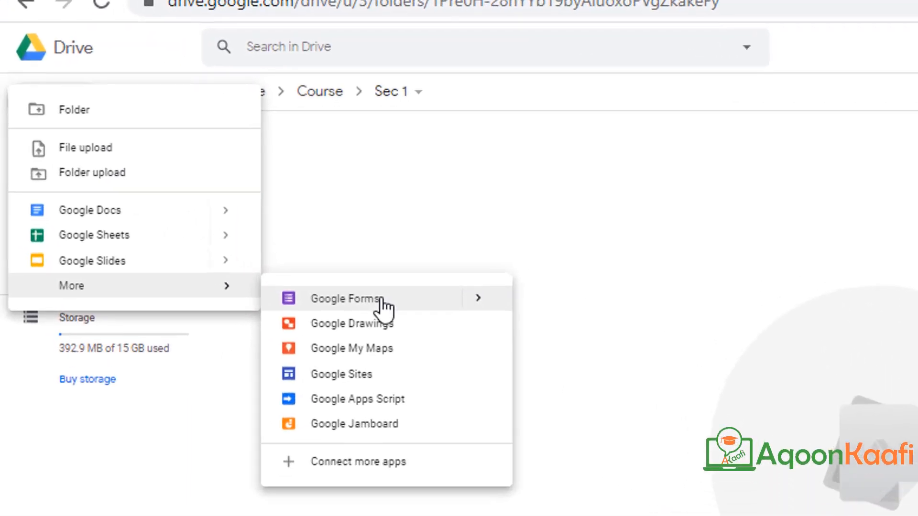
mouse_move(479, 298)
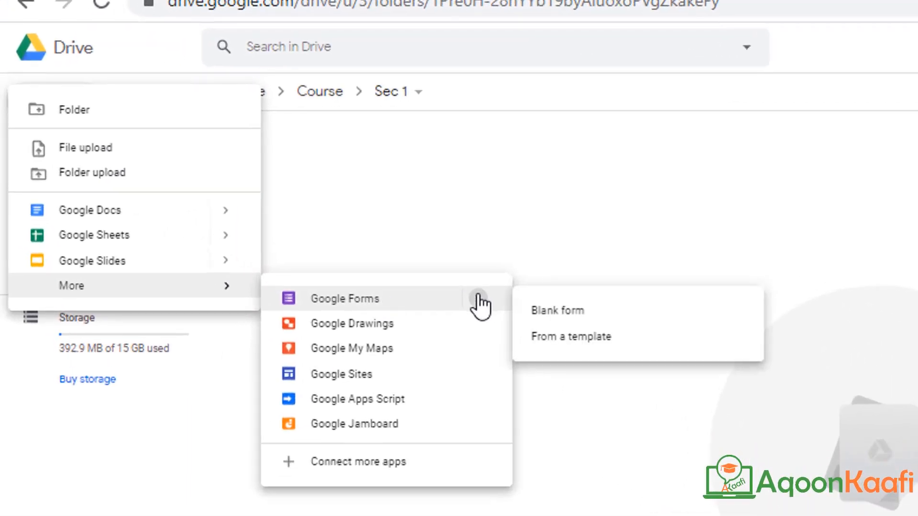
left_click(561, 319)
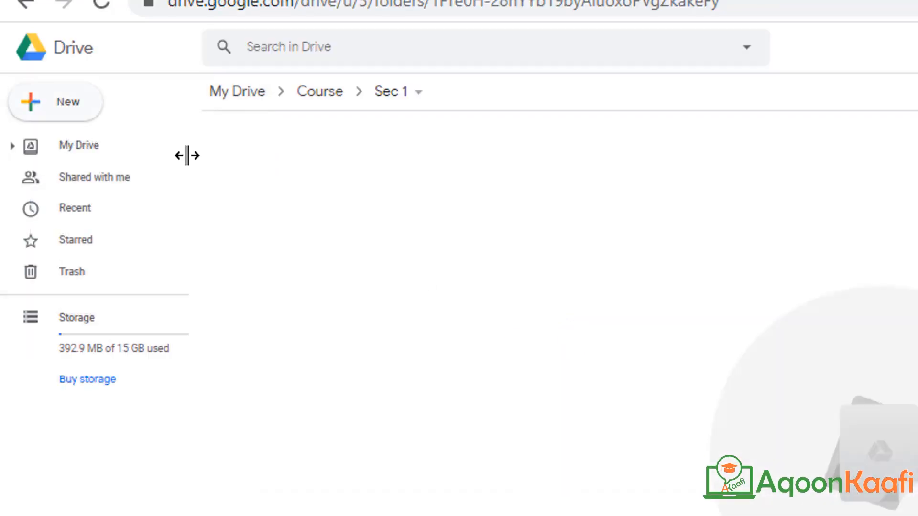
- Start another Google Form from a template in the Sec 1 folder and bring up the template gallery
left_click(57, 107)
mouse_move(231, 294)
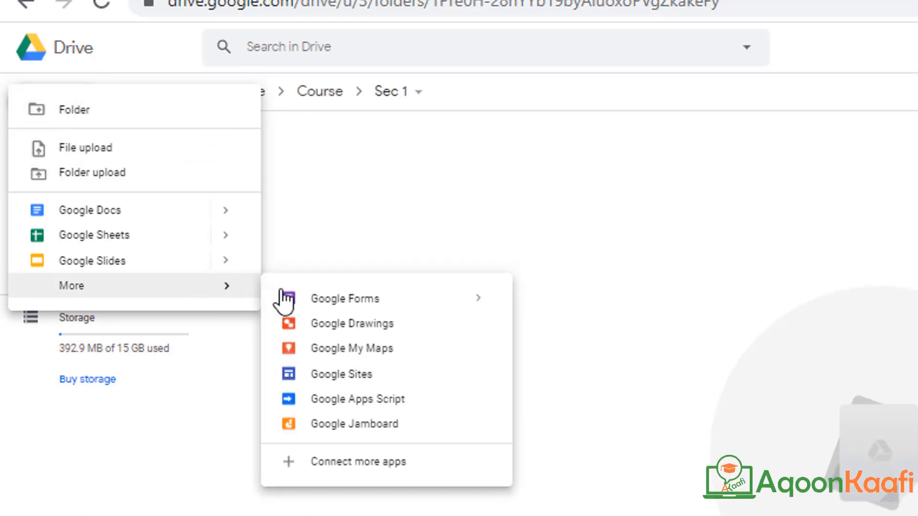
mouse_move(466, 309)
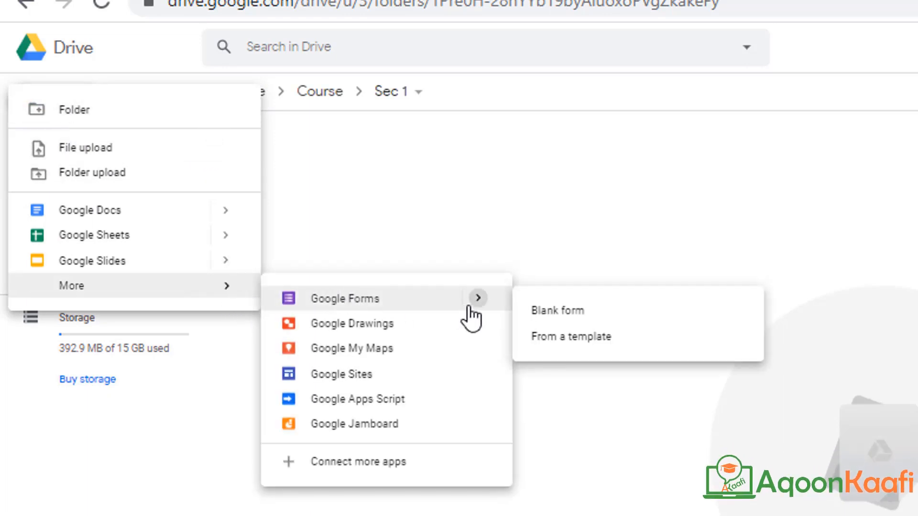
left_click(545, 336)
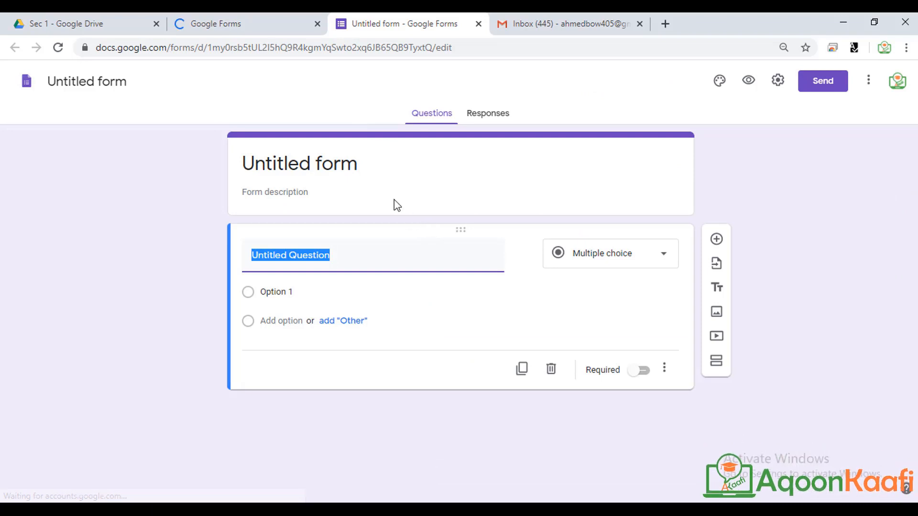
left_click(241, 19)
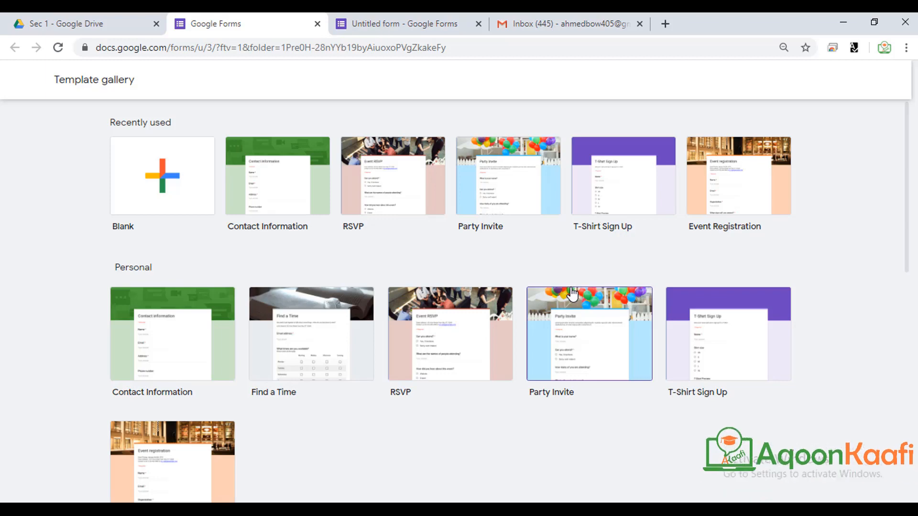
- Find the Education templates in the gallery and create a form from the Assessment template
scroll(572, 294, "down", 8)
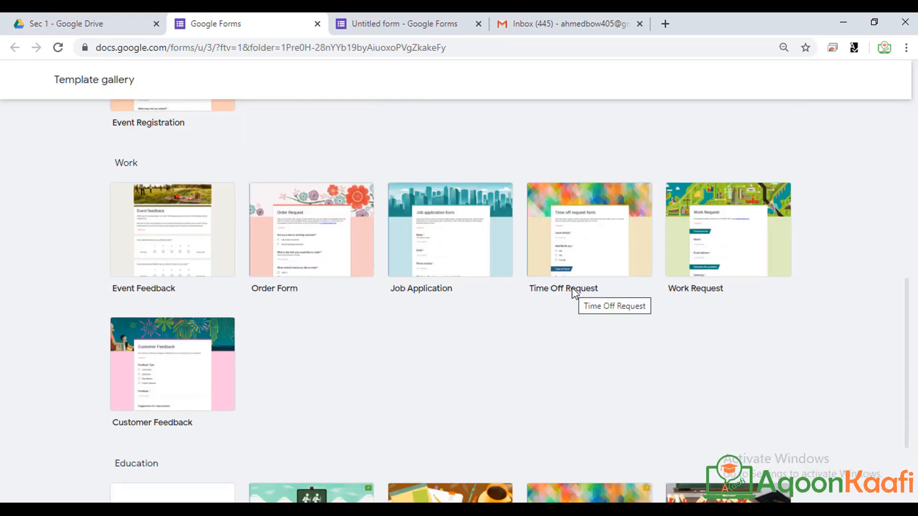
scroll(572, 292, "down", 2)
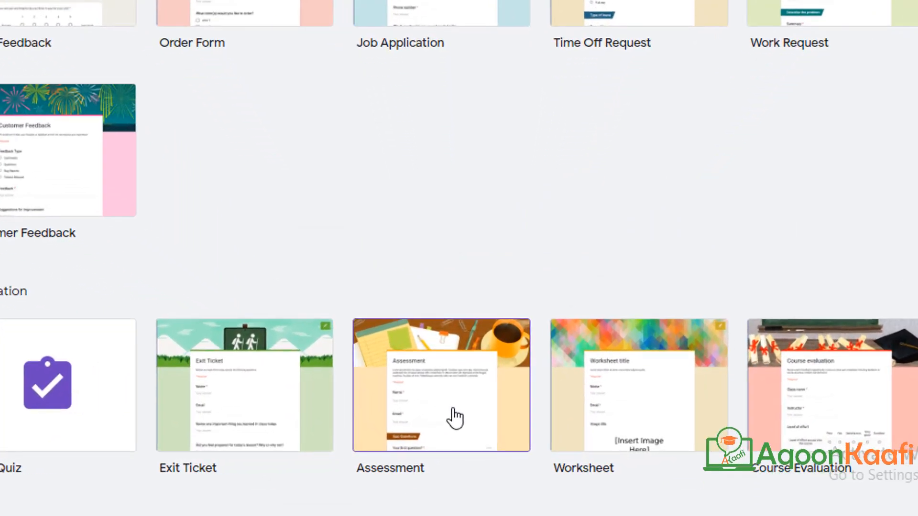
right_click(452, 409)
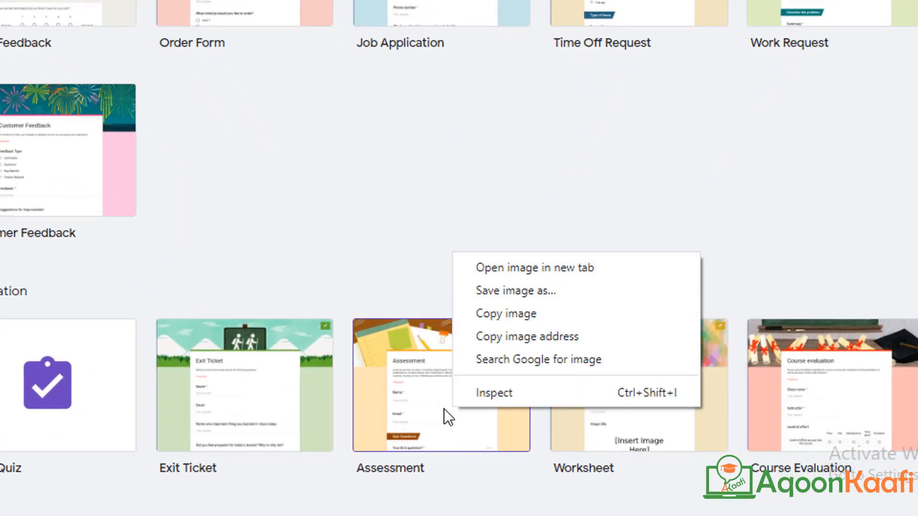
left_click(437, 422)
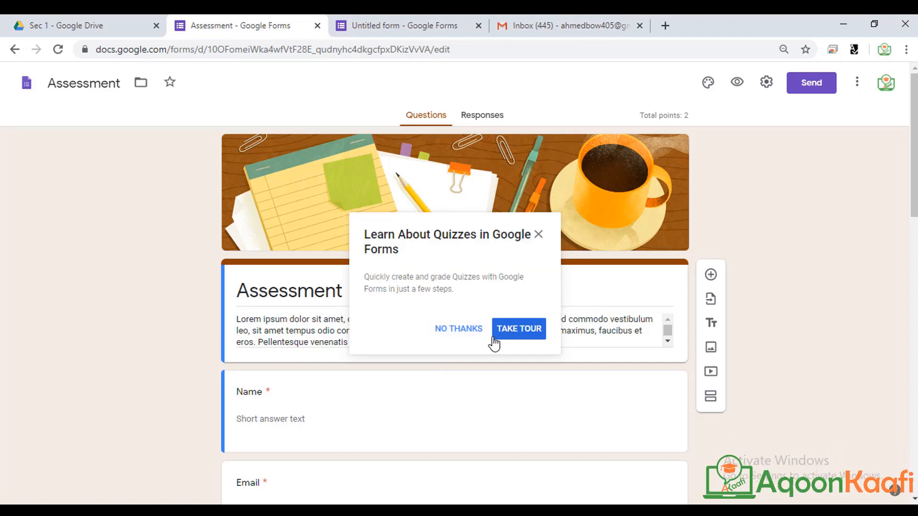
- View the quiz tour up to the answer key explanation, exit it, and close the Assessment form
left_click(522, 336)
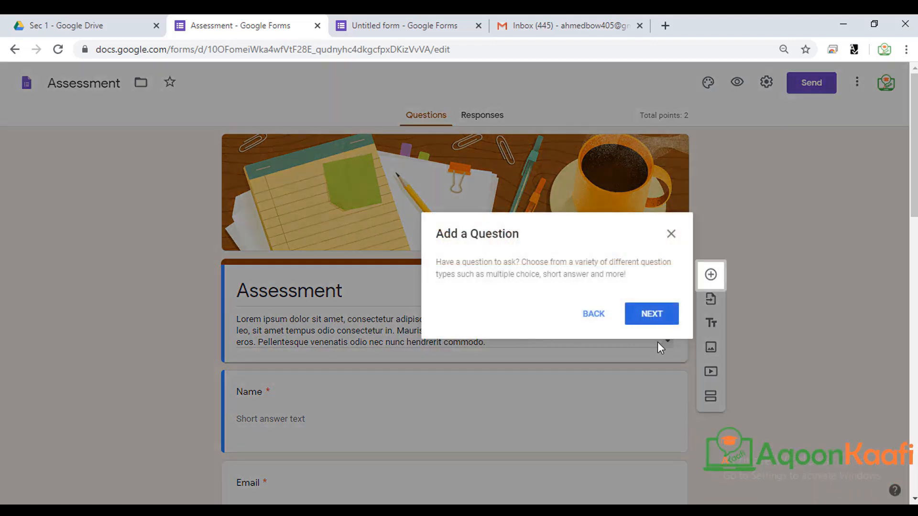
left_click(650, 316)
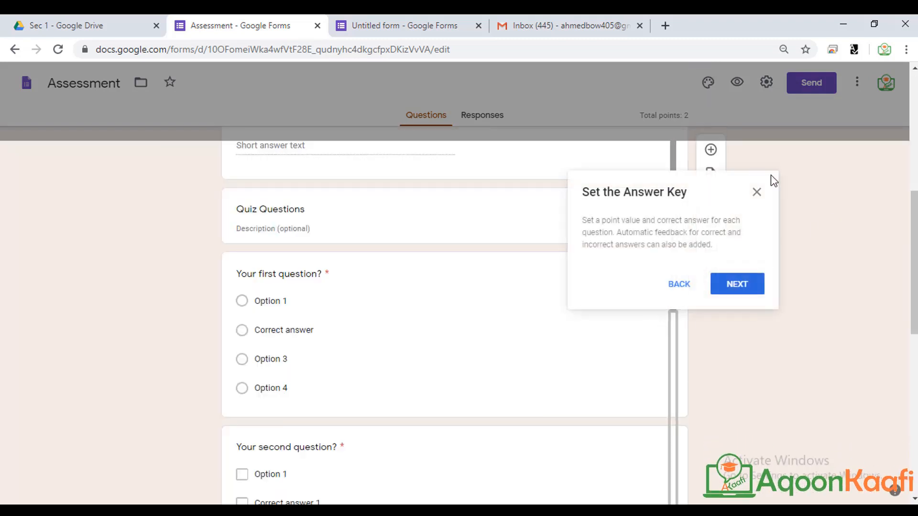
left_click(757, 193)
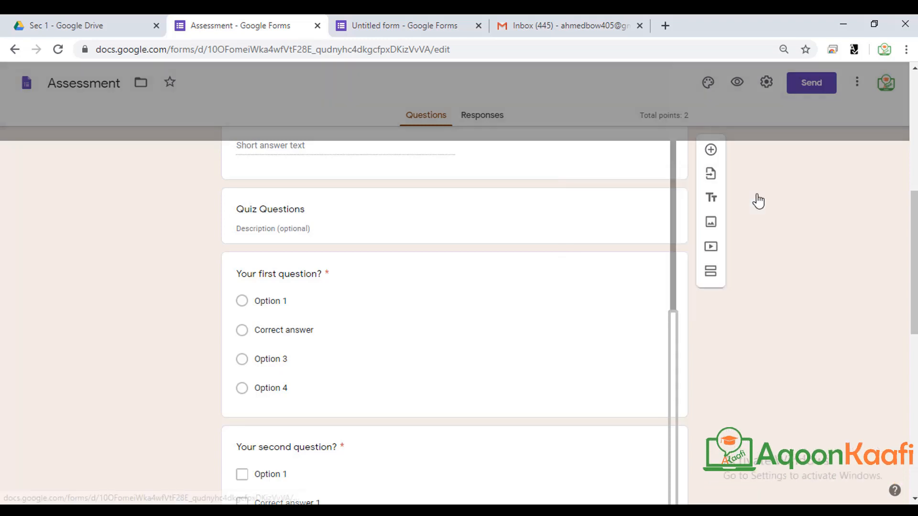
left_click(345, 321)
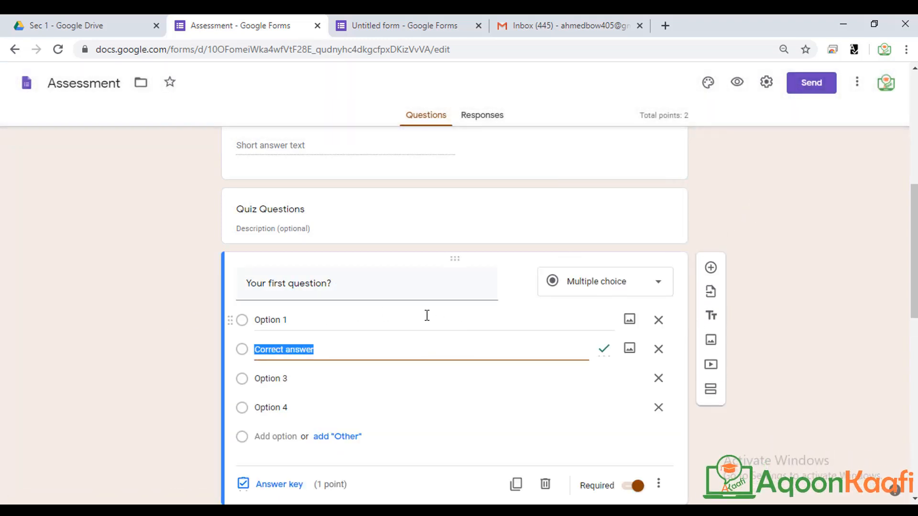
left_click(318, 25)
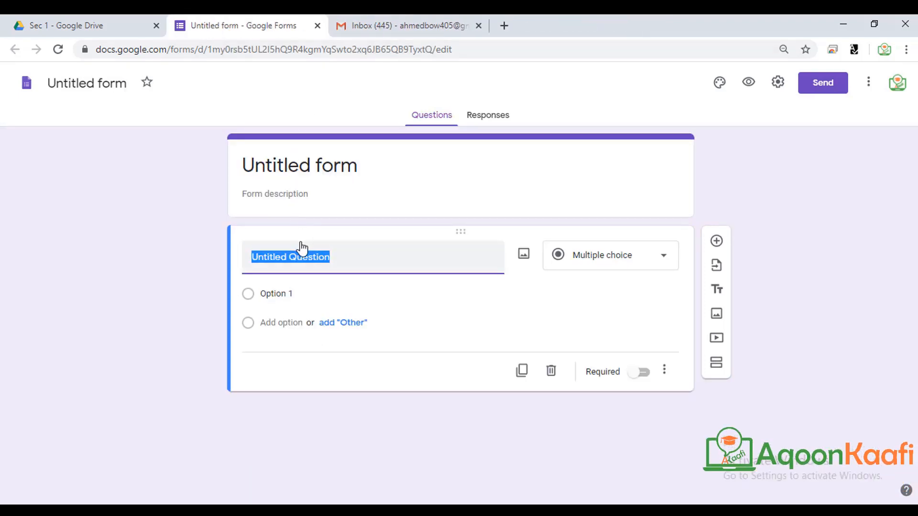
- Set the title of the blank untitled form to "Section Exam"
left_click(300, 166)
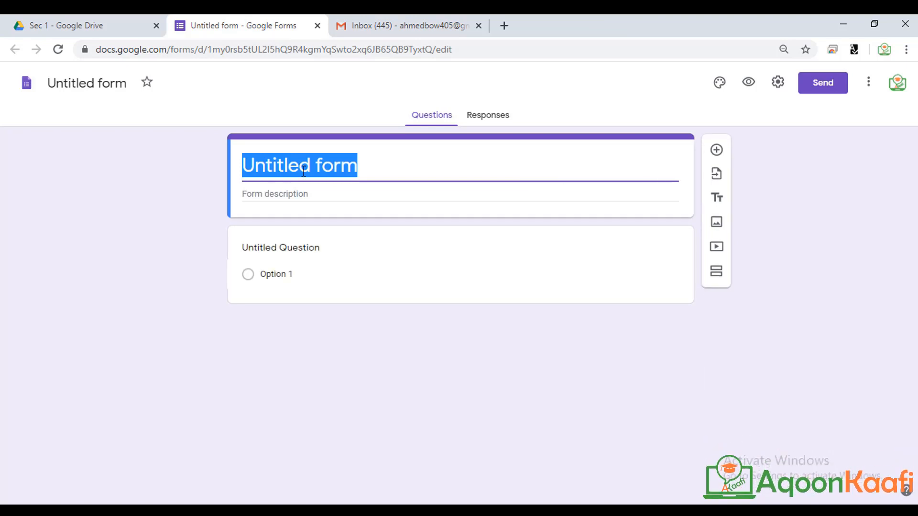
type("Se")
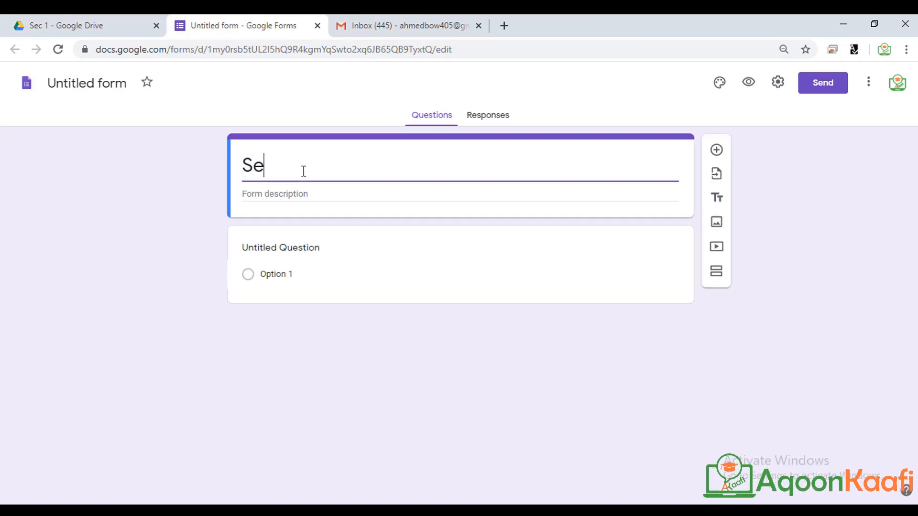
type("ction")
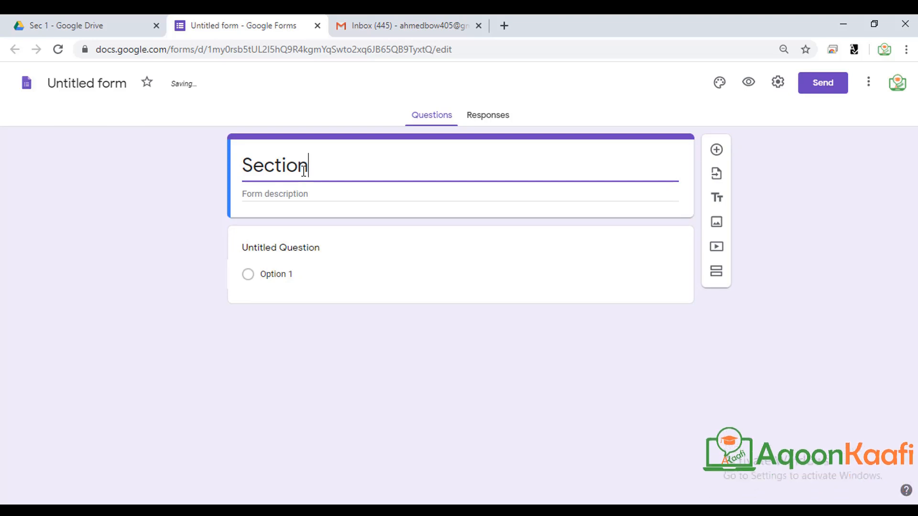
type(" Exam")
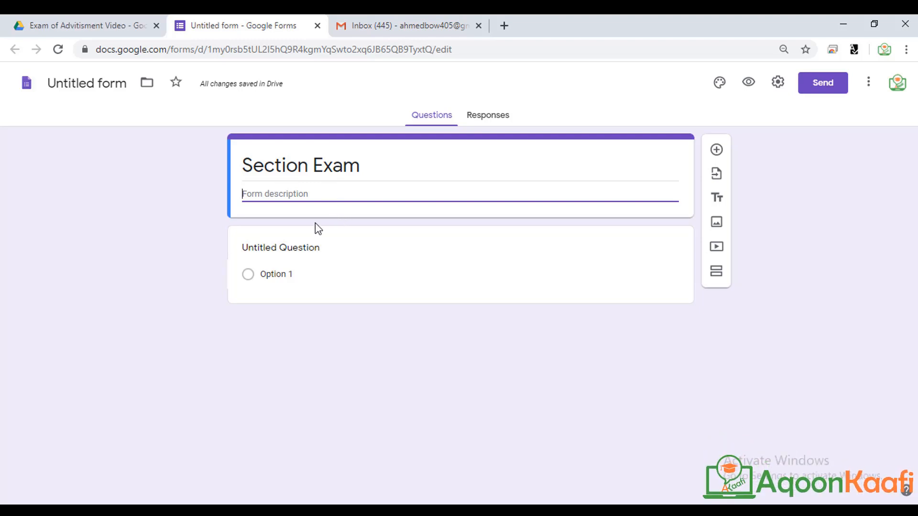
- Enter the form description "Fadlan Buuxi Marka Hore Form kan Adiga oo Ku Qoraya: 1. Email Kaga 2. Magacaga oo Saddex 3. Number kaaga"
type("Fadlan Buuxi Marka Hore  Form kan Adiga oo Ku Qoraya: 1. Email Kaga 2. Magacaga oo Saddex 3. Number kaaga")
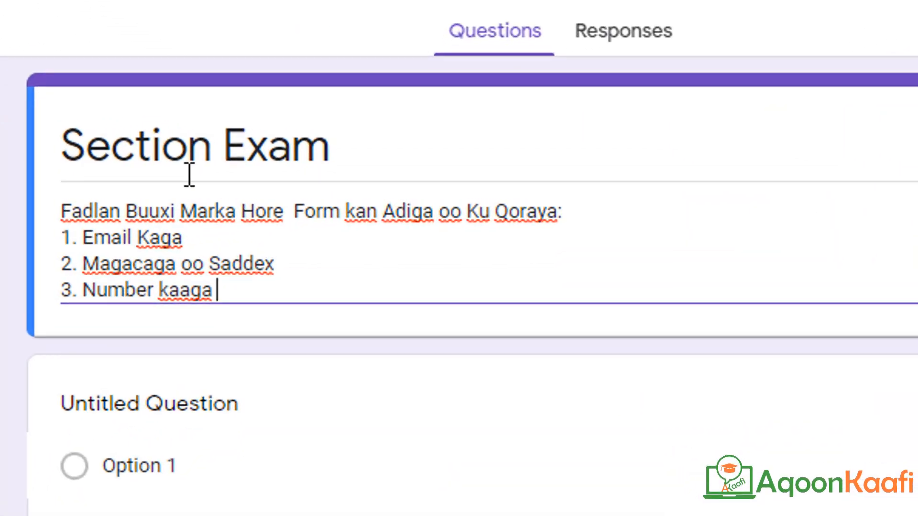
key("Return")
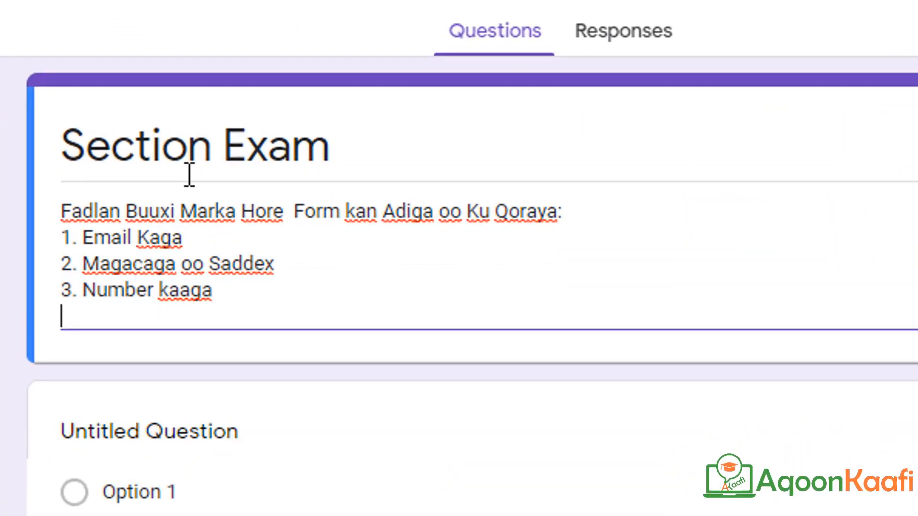
key("Return")
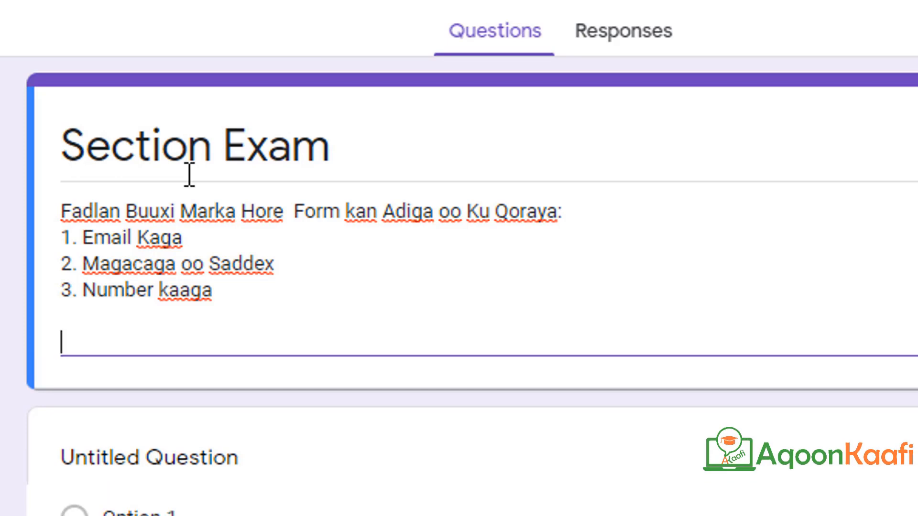
- Add the closing note "Ogsonow Dhaman Su'aalaha waan in aad kawada shaqeysaan ." below the numbered list in the form description
type("Og")
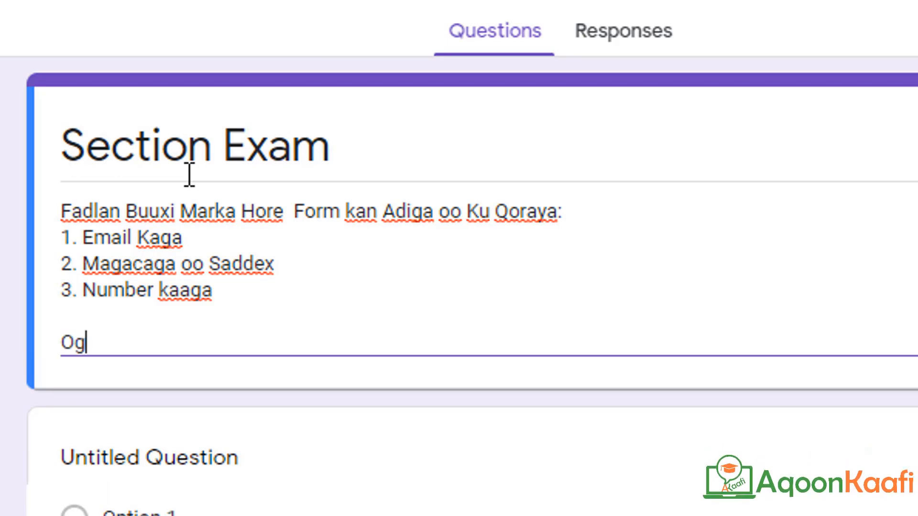
type("sonow ")
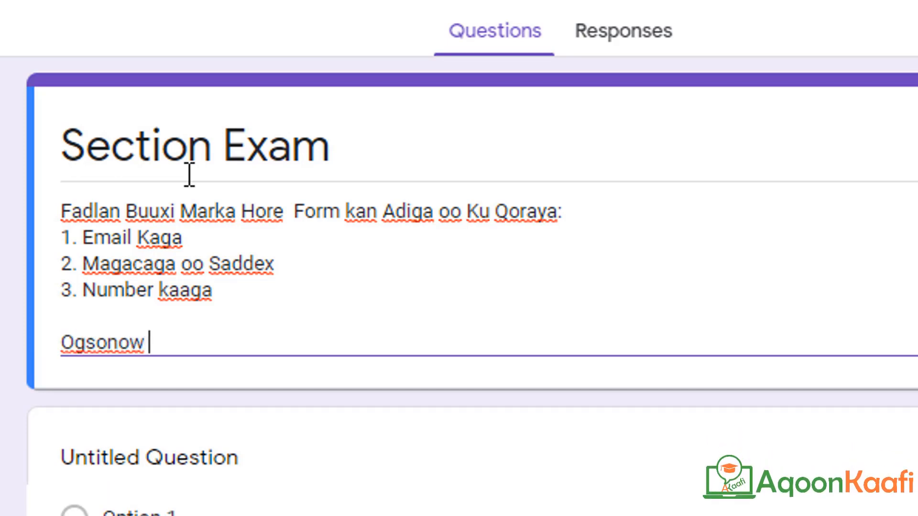
type("D")
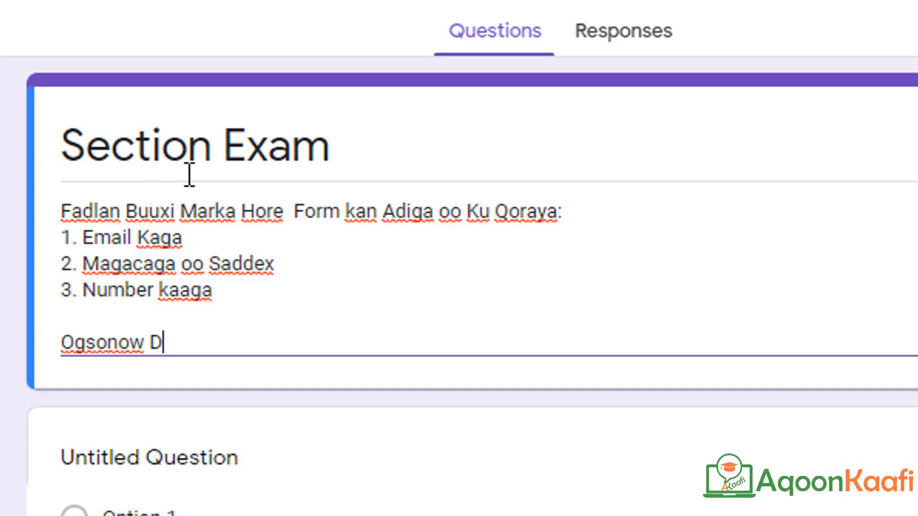
type("haman Su")
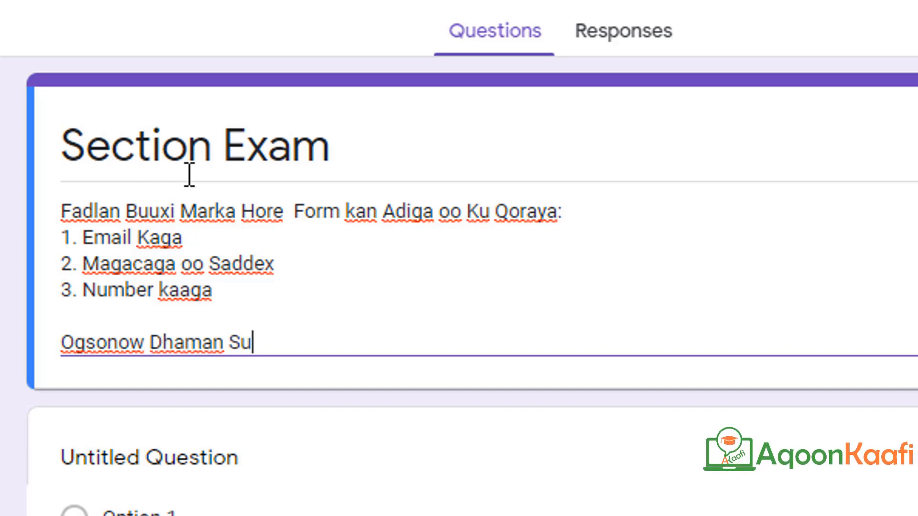
type("'aalaha ")
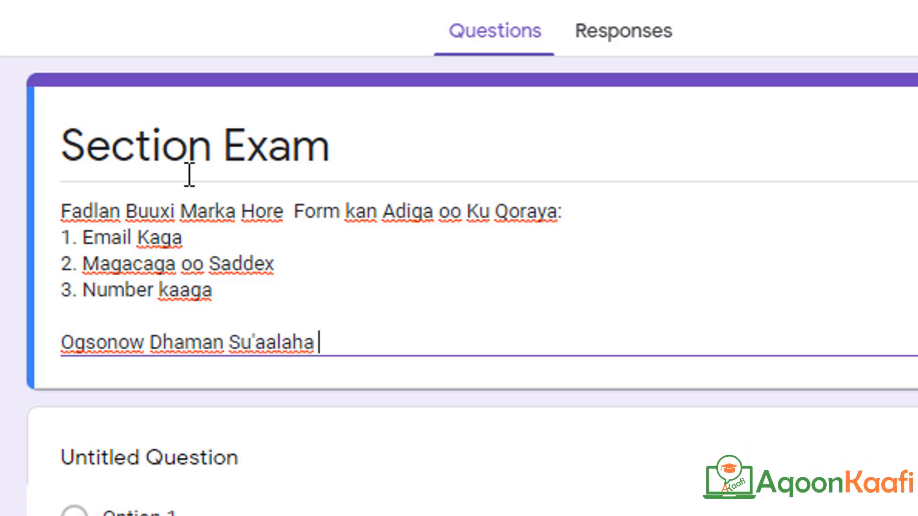
type("waan in")
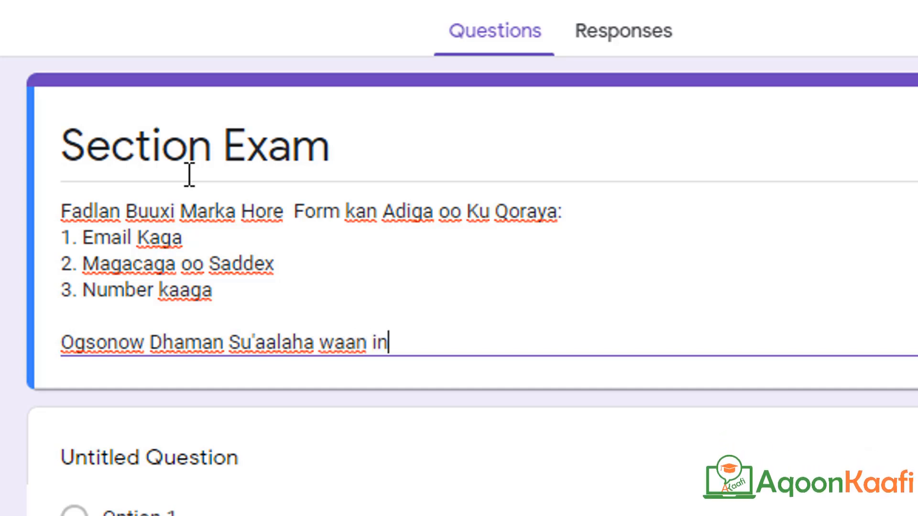
type(" aad kawad")
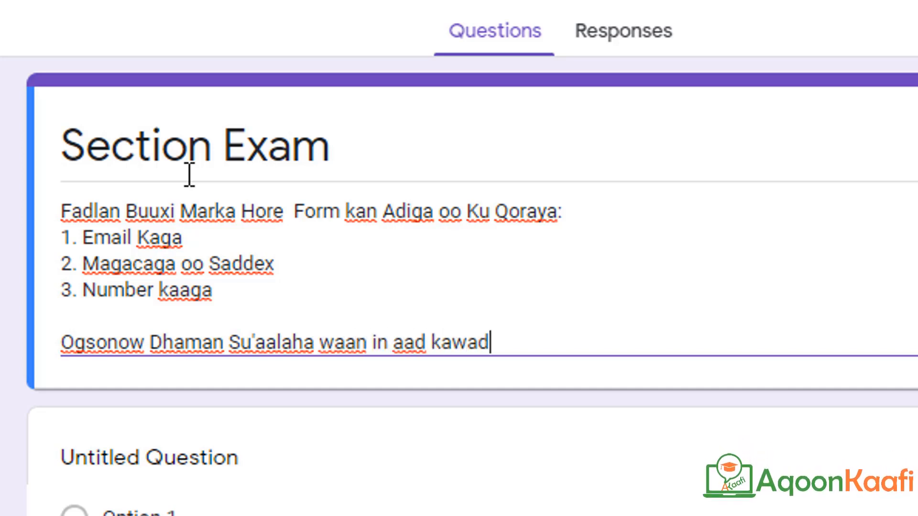
type("a shaqeysaan")
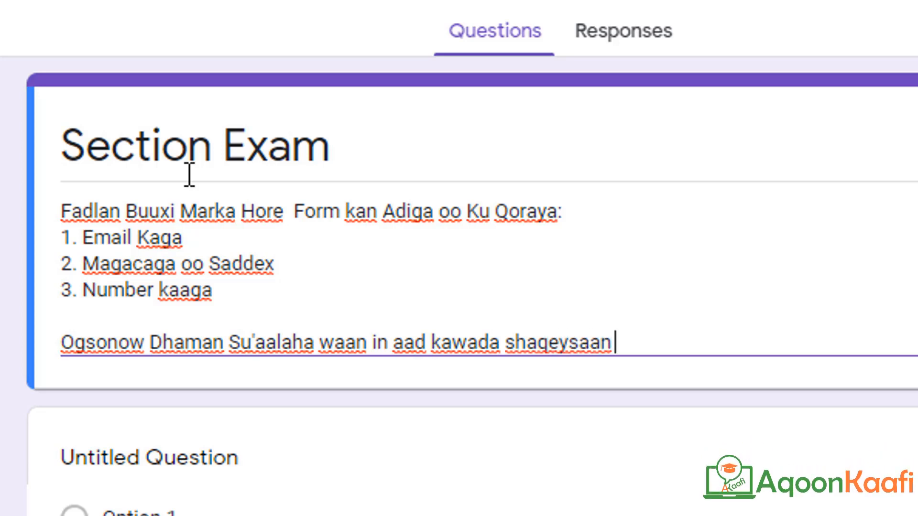
type(" .")
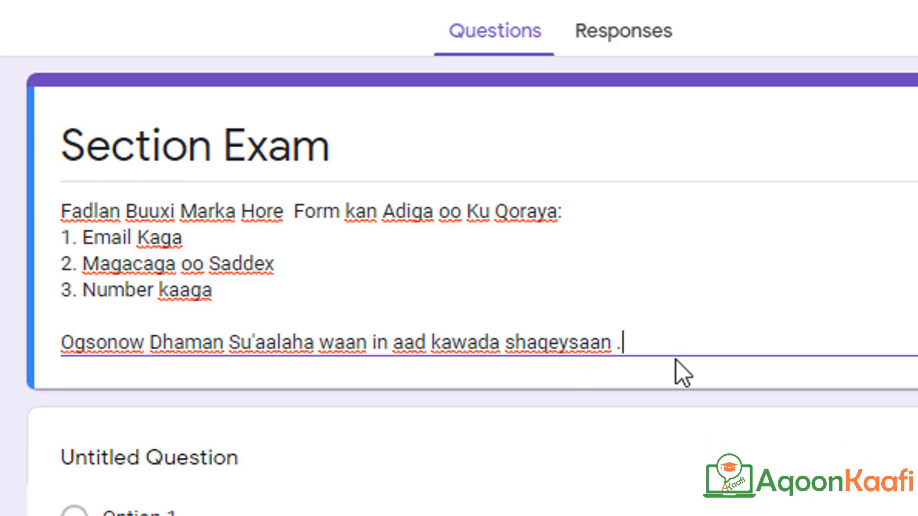
triple_click(282, 344)
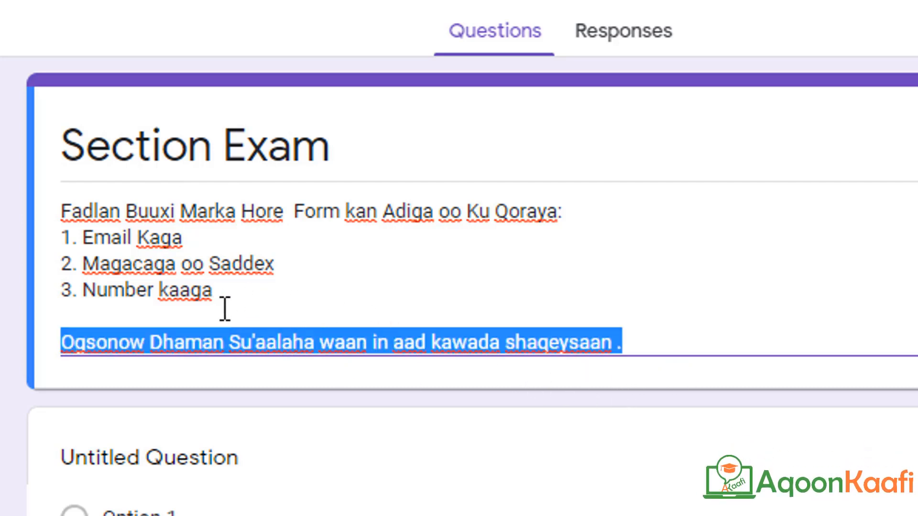
left_click_drag(223, 298, 58, 210)
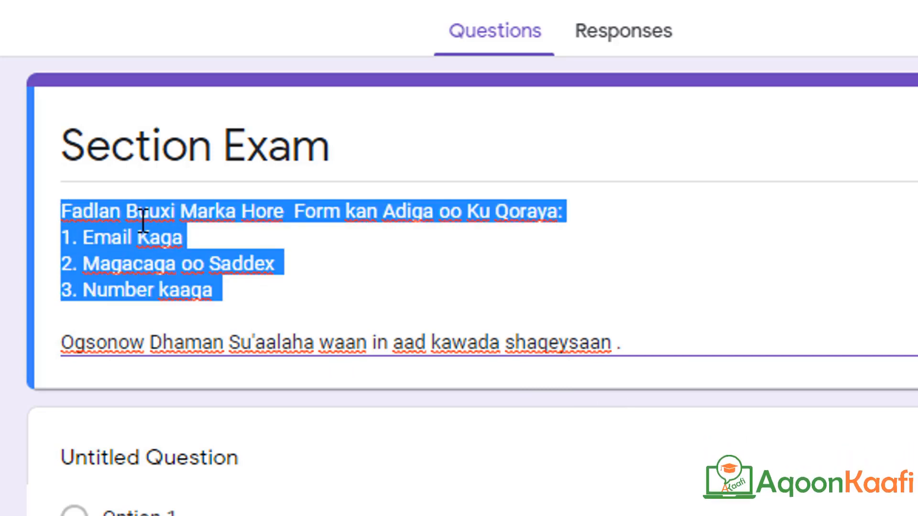
left_click(385, 266)
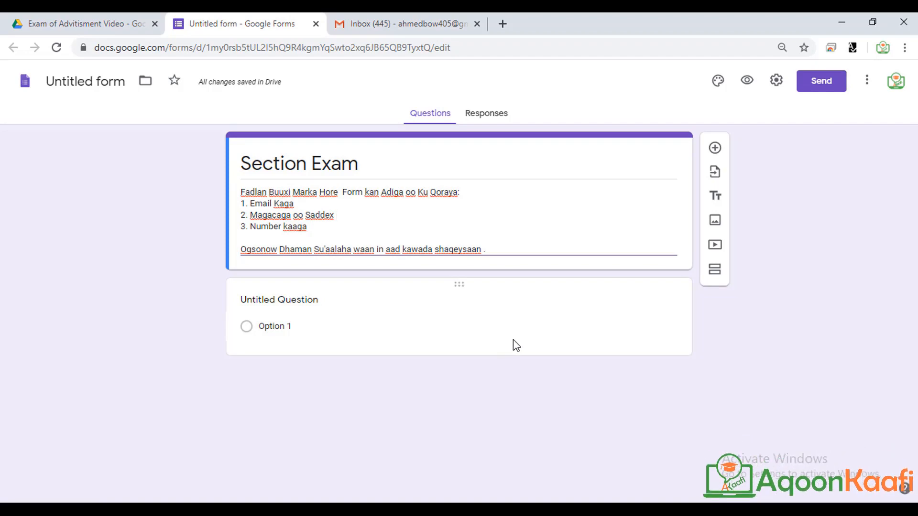
left_click_drag(309, 226, 243, 206)
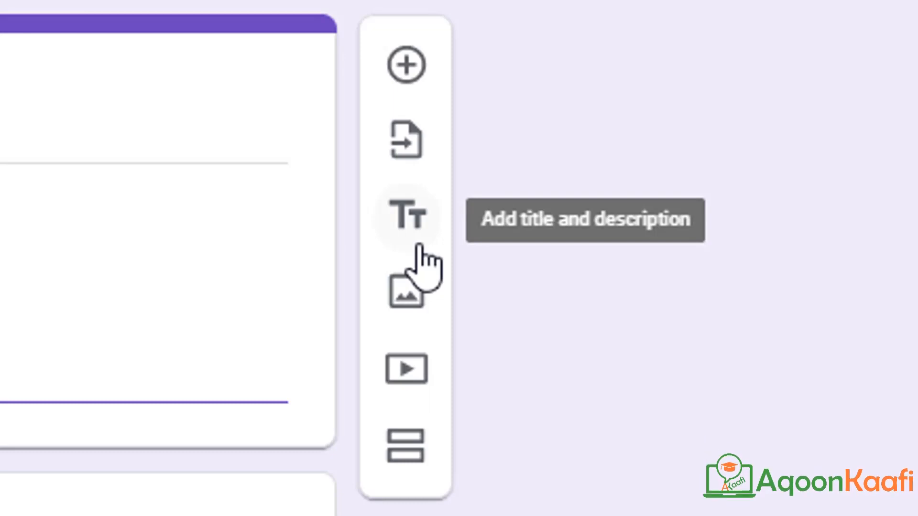
- Add a title and description block below the form header, title it "Warbixinta Ardeyga" and leave its description empty
left_click(418, 243)
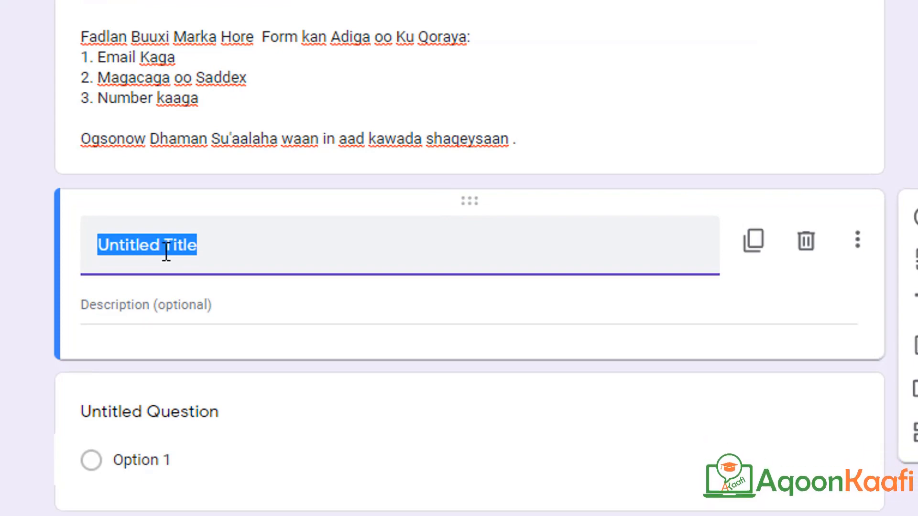
type("Warbixin")
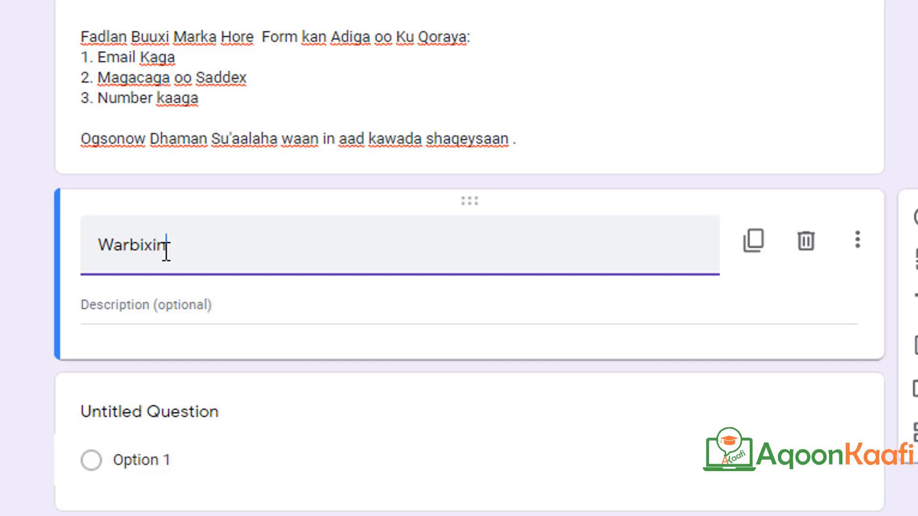
type("ta Ardeyga")
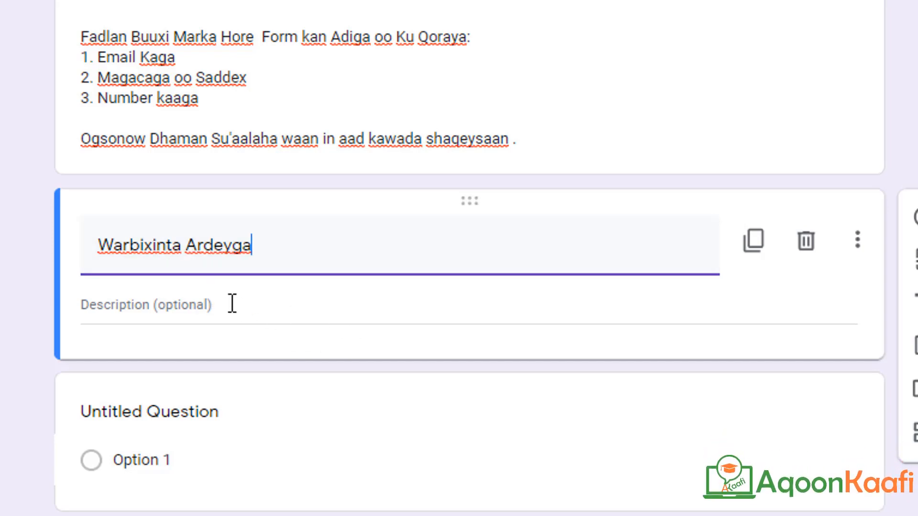
left_click(212, 305)
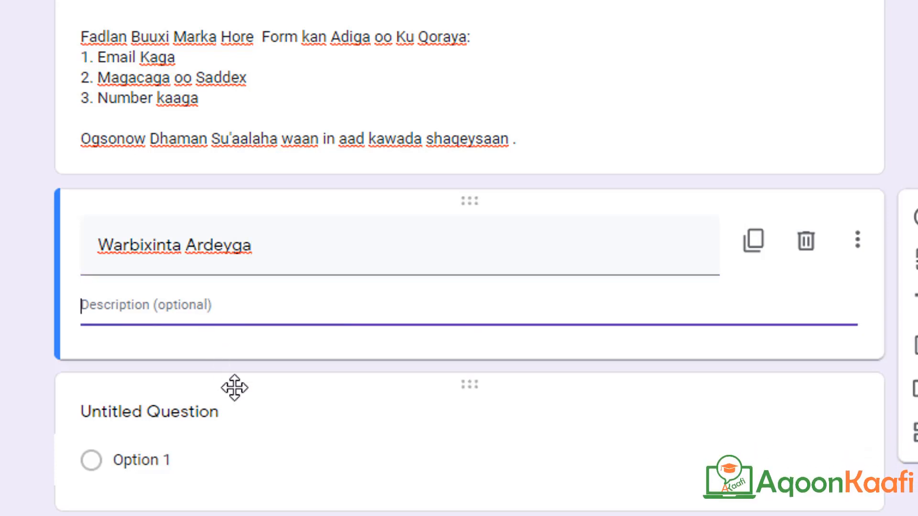
left_click(33, 396)
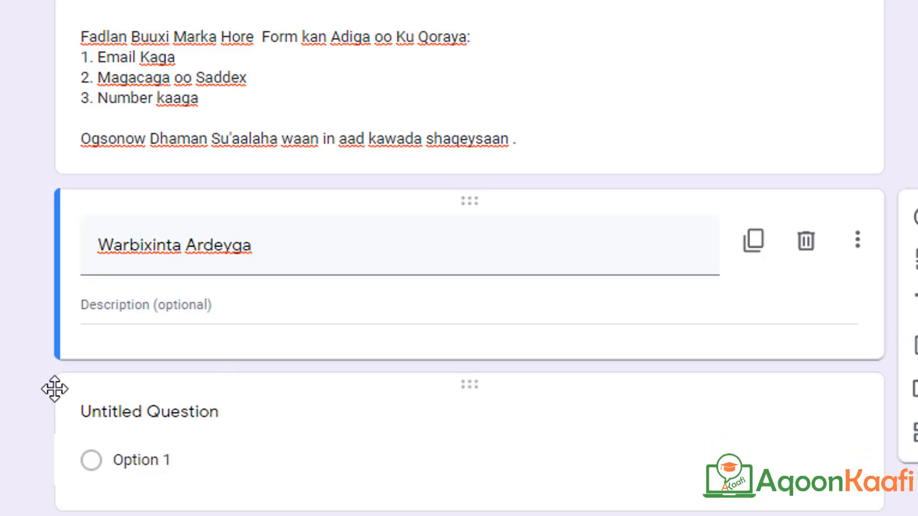
- Delete the default untitled multiple-choice question below the "Warbixinta Ardeyga" block
left_click(150, 418)
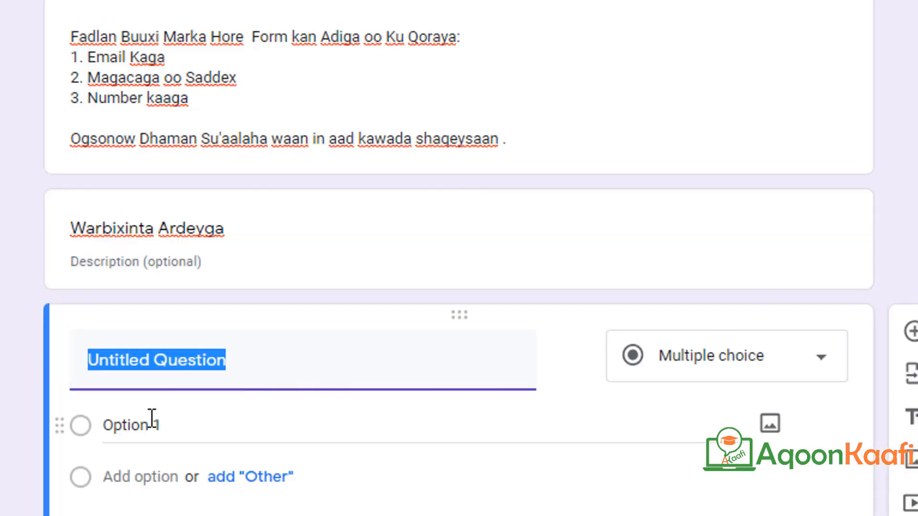
scroll(249, 411, "down", 2)
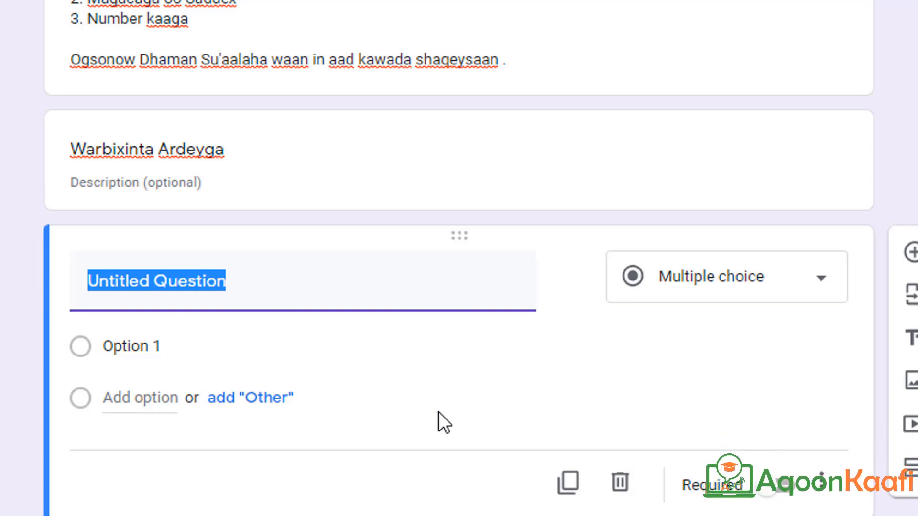
left_click(620, 482)
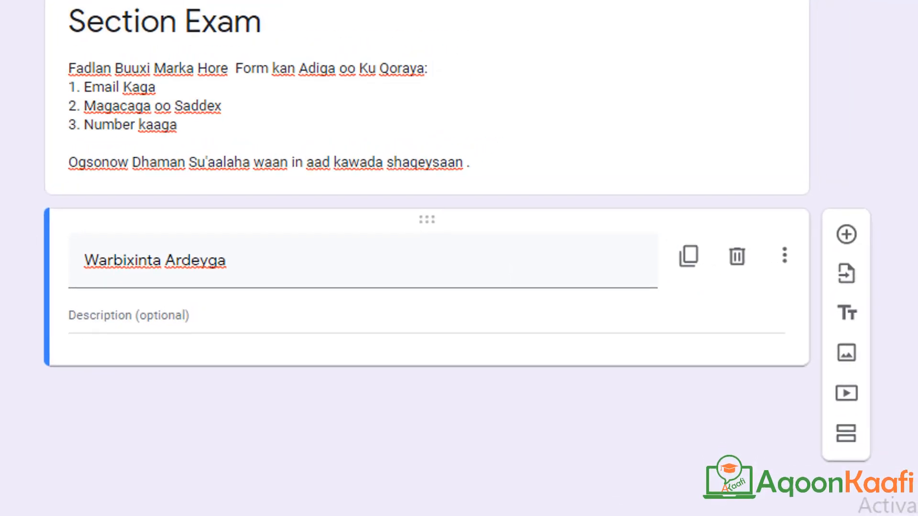
- Add a new question below the "Warbixinta Ardeyga" block and set its type to Short answer
left_click(847, 245)
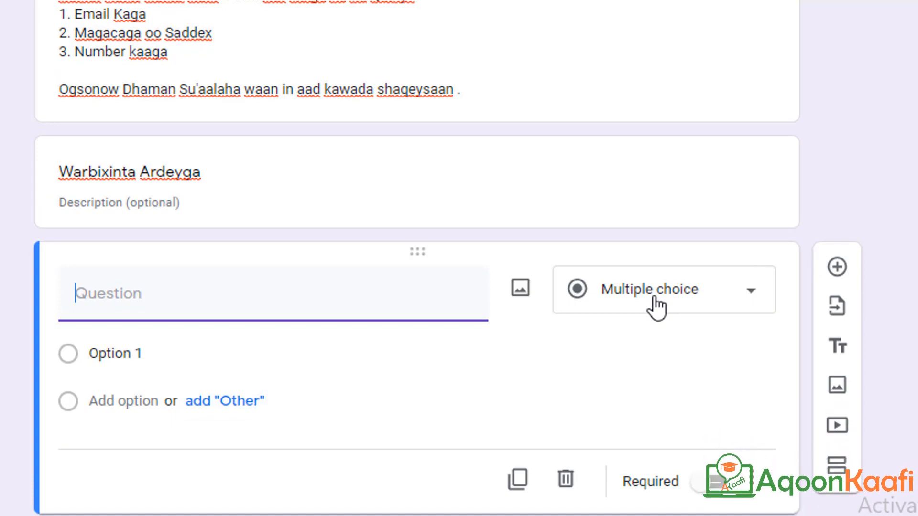
left_click(660, 304)
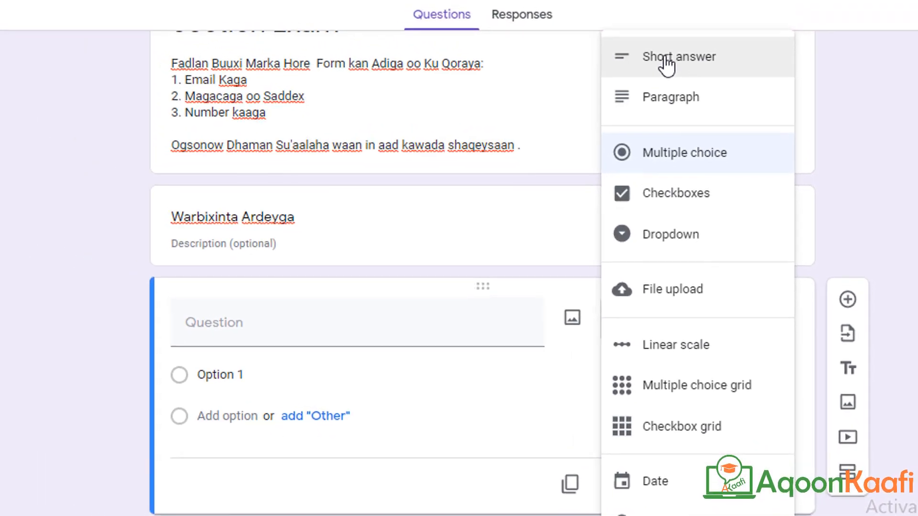
left_click(665, 57)
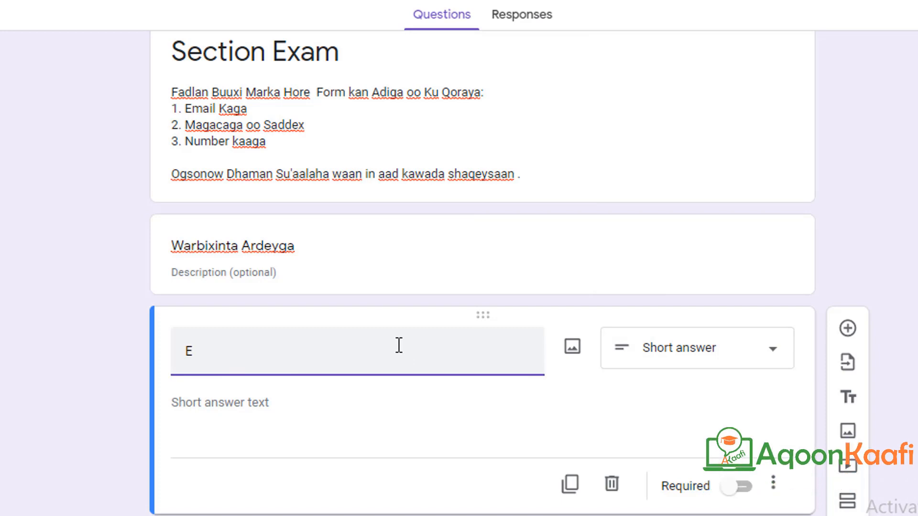
- Enter "Fadlan ku qor email" as the text of the short-answer question
key("BackSpace")
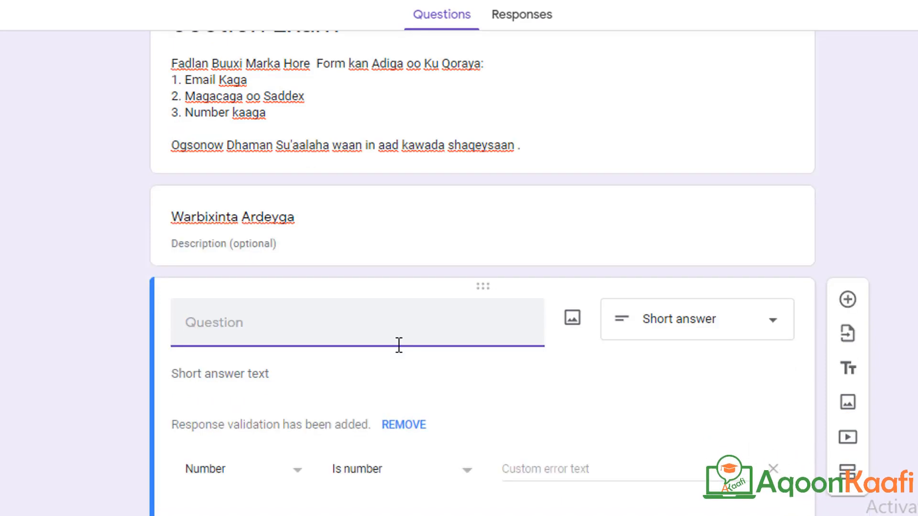
type("Email")
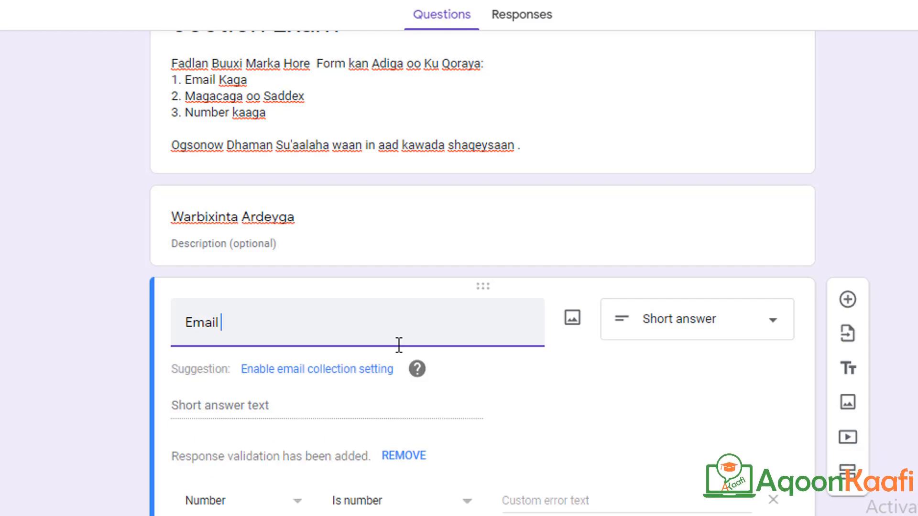
key("BackSpace")
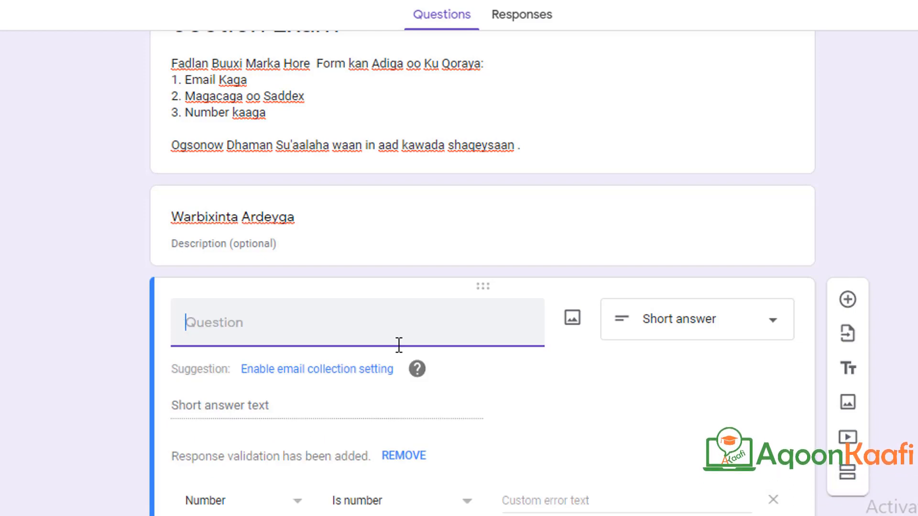
type("F")
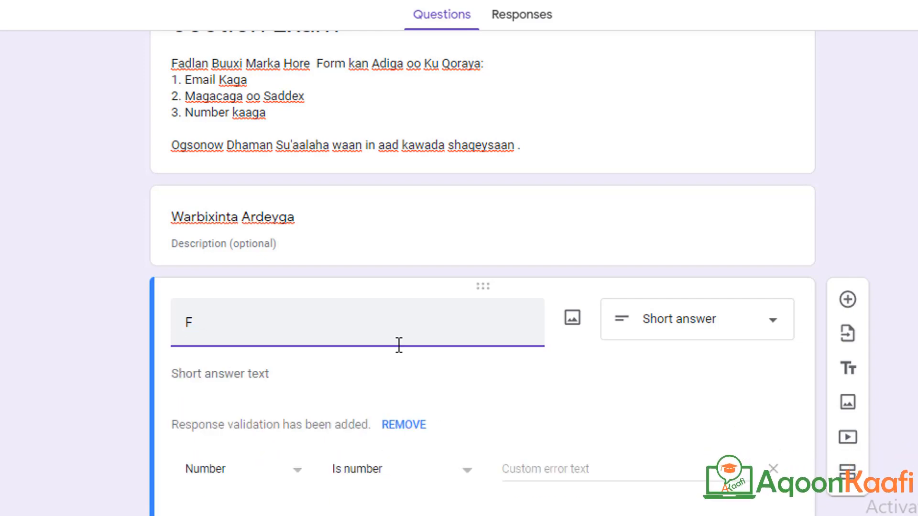
type("adlan Soo q")
key("BackSpace")
key("BackSpace")
key("BackSpace")
key("BackSpace")
key("BackSpace")
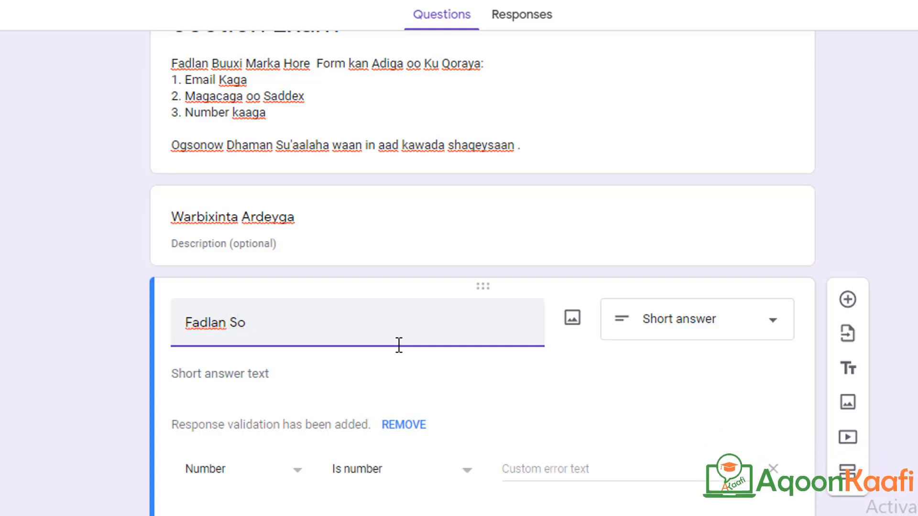
type("halkan ku qor")
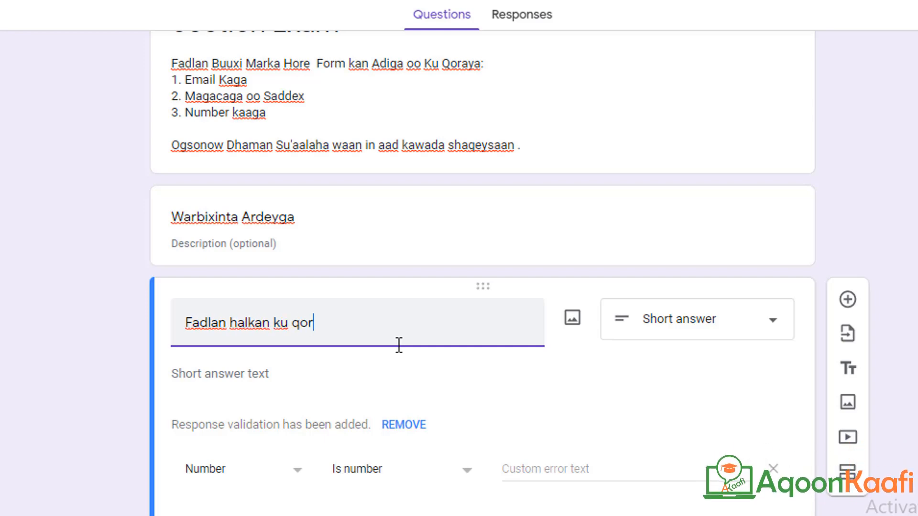
type(" Email")
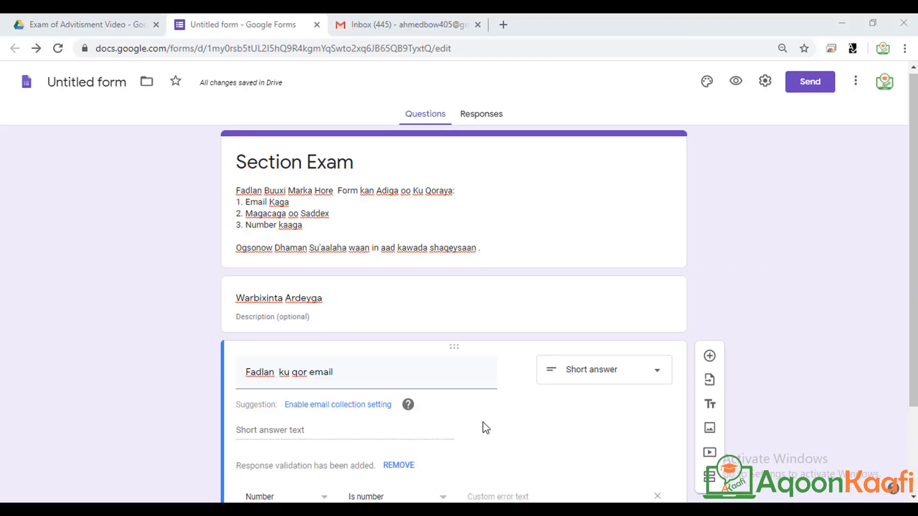
- Make the email question required and add another question below it
scroll(485, 425, "down", 2)
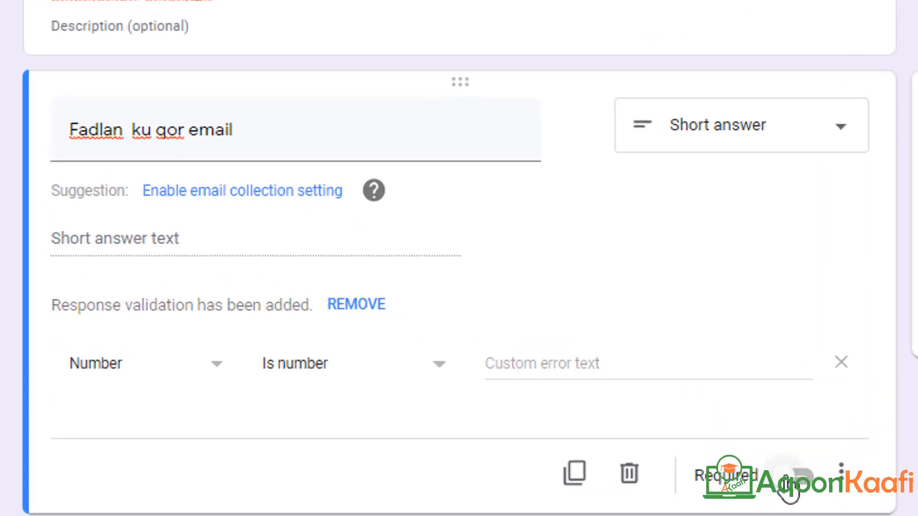
left_click(787, 480)
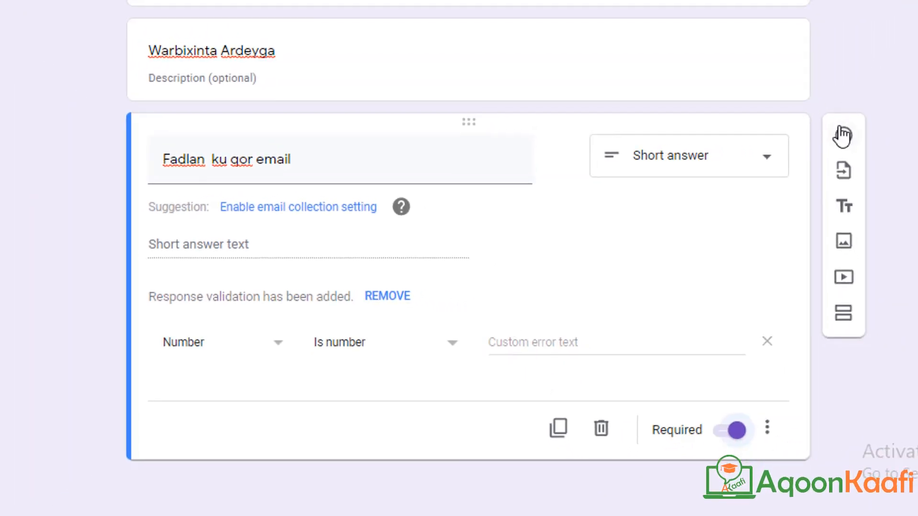
left_click(841, 134)
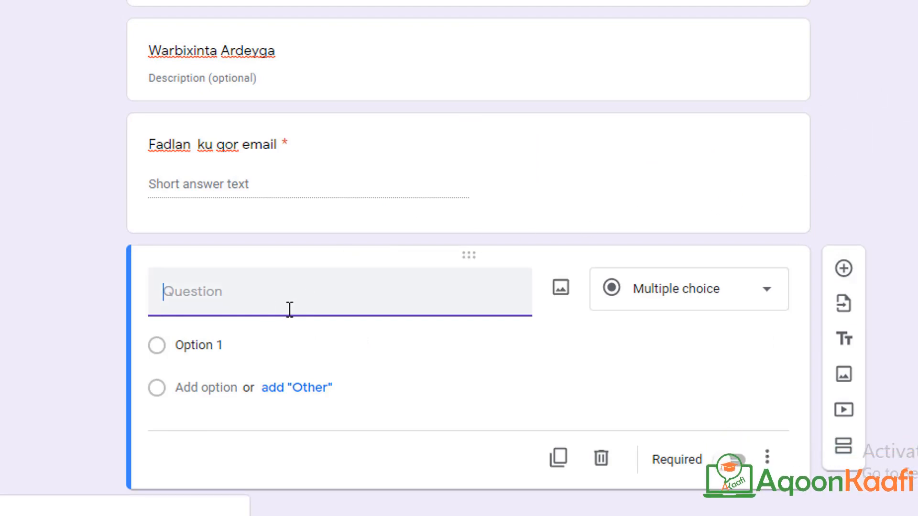
- Capitalise the word "Email" in the email question's text and remove its number response validation
left_click(231, 158)
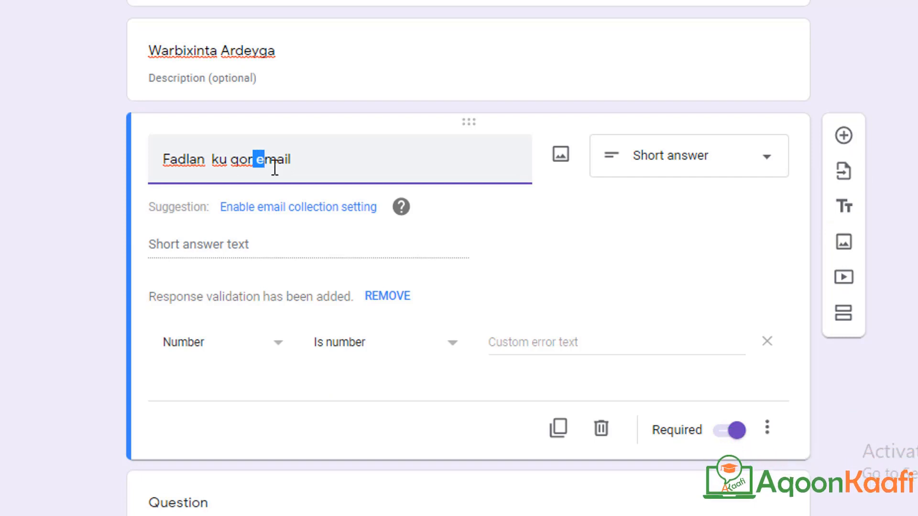
key("BackSpace")
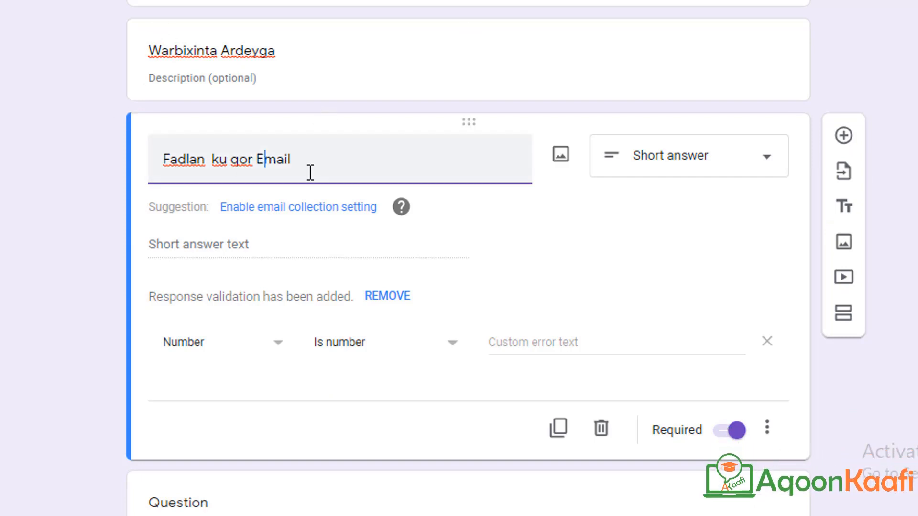
type("E")
scroll(494, 384, "down", 3)
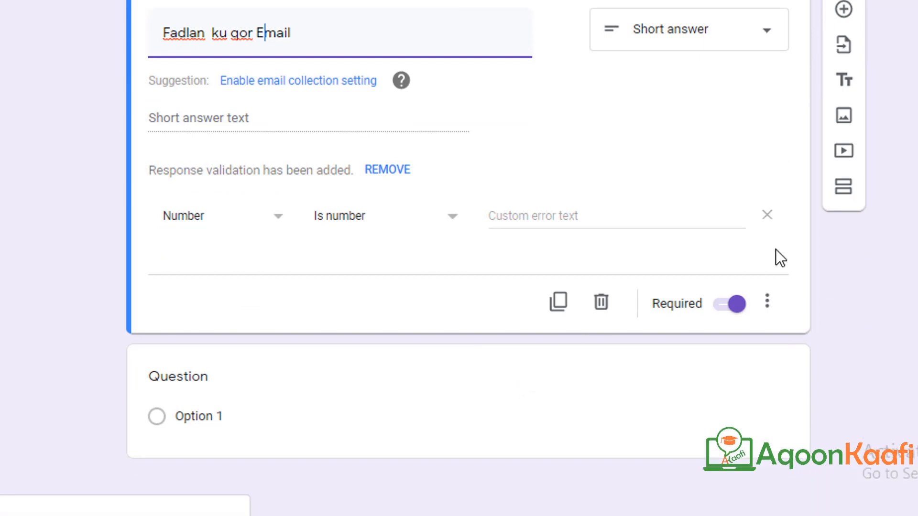
left_click(766, 213)
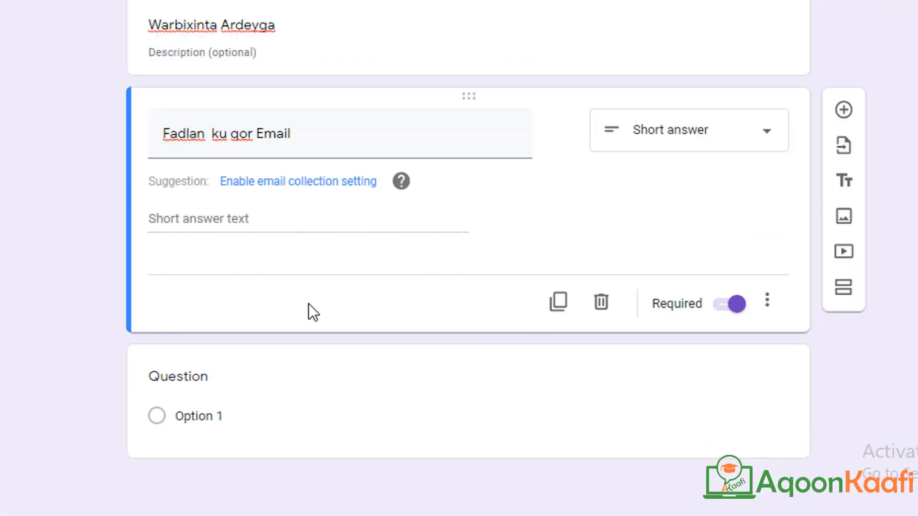
- Title the blank question below the email question "Number"
left_click(300, 392)
type("N")
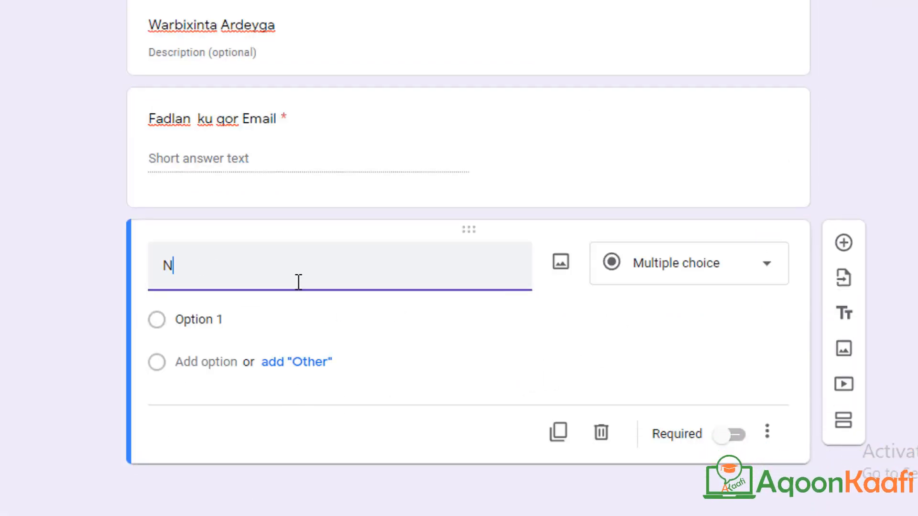
type("umber")
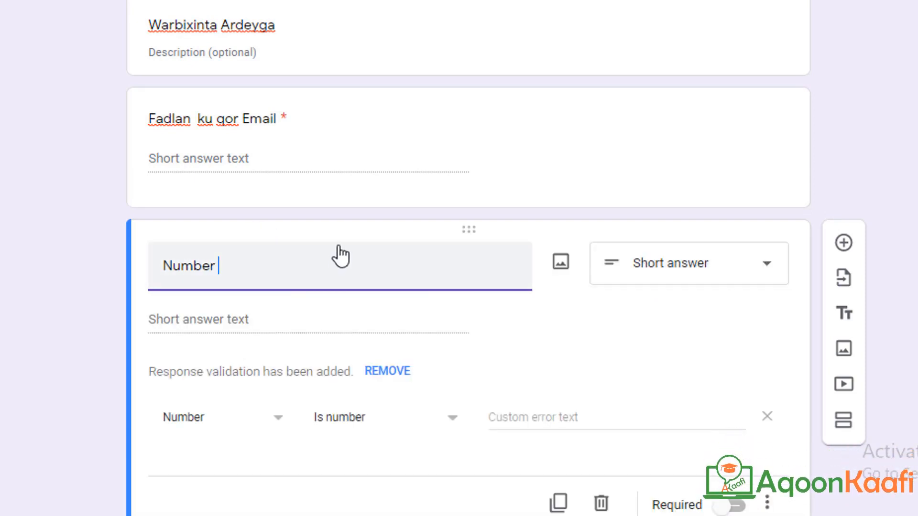
scroll(339, 254, "up", 4)
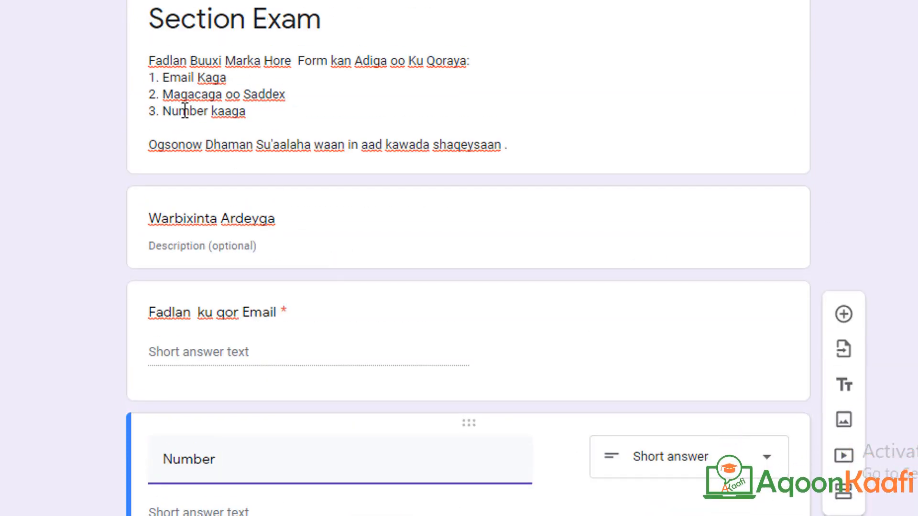
scroll(287, 249, "down", 5)
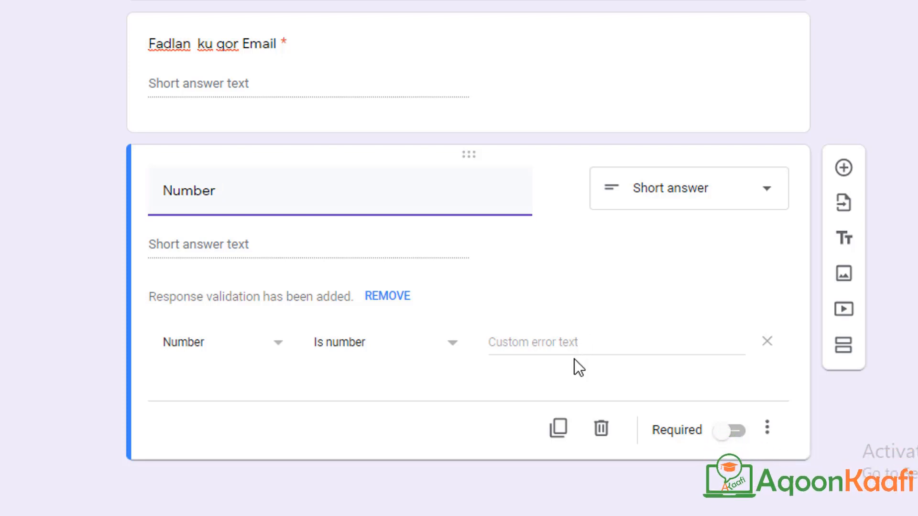
- Set the Number question's custom error text to "+252634xxxxxxx" and make the question required
left_click(300, 253)
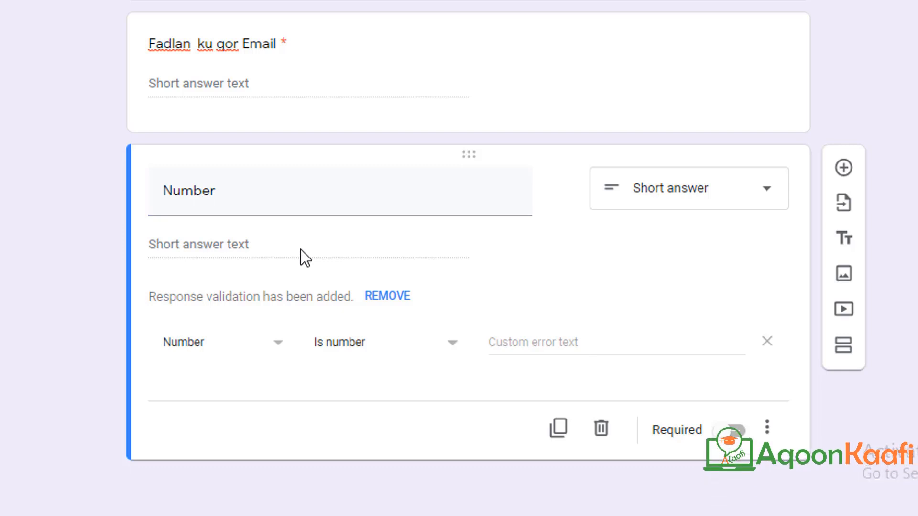
left_click(589, 339)
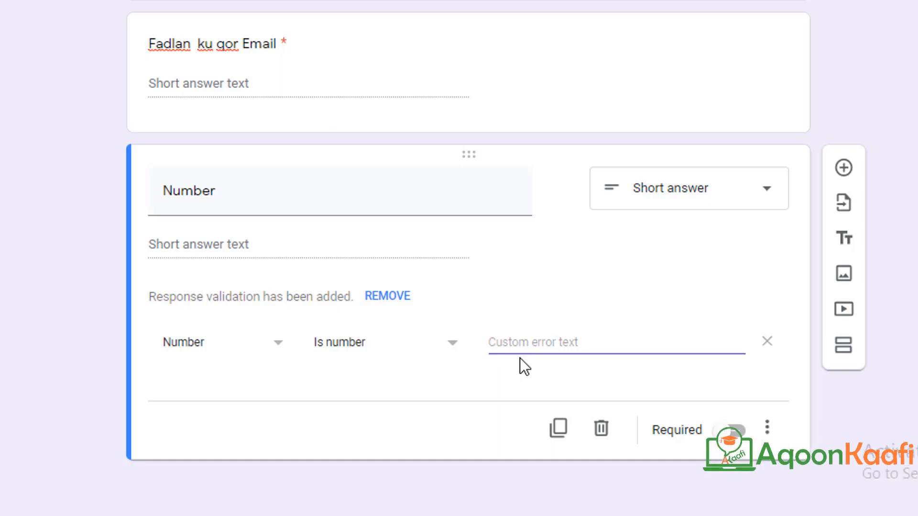
type("+2526")
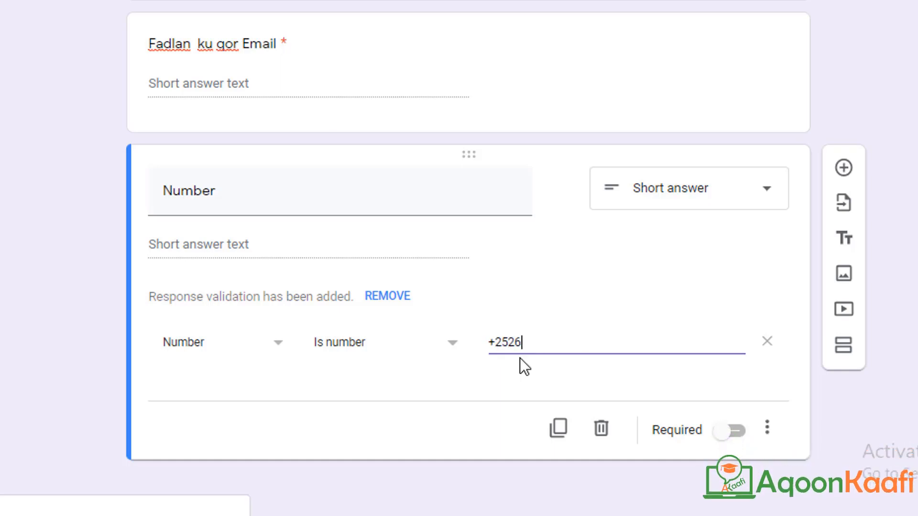
type("34")
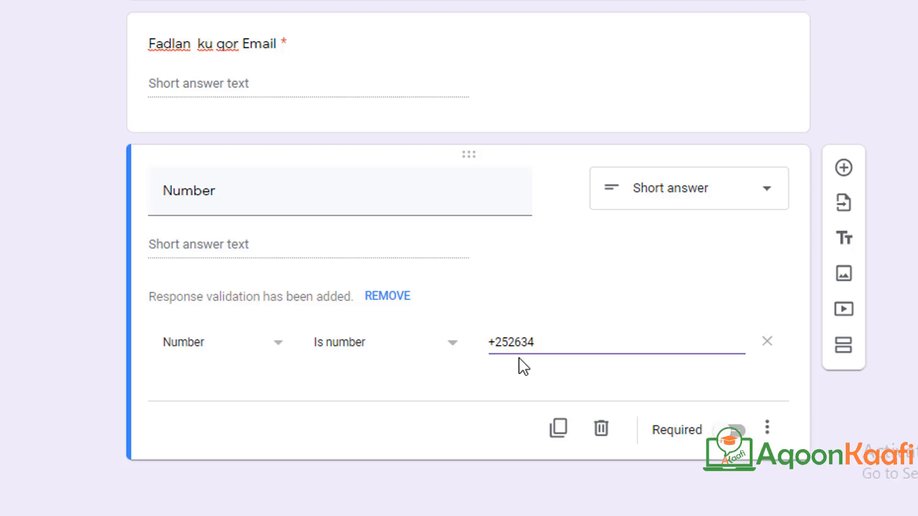
type("xxxxxxx")
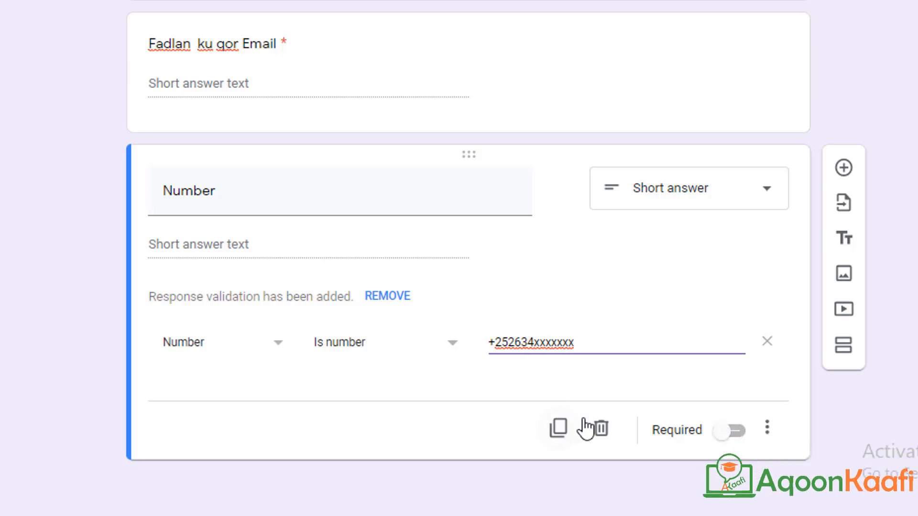
left_click(721, 433)
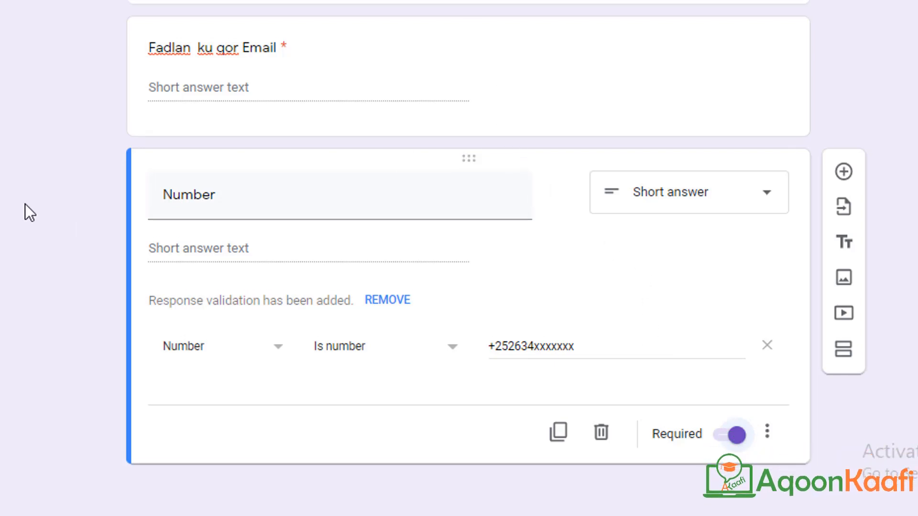
- Add a new question directly below the "Warbixinta Ardeyga" title block and title it "Magaca Ardeyga"
scroll(80, 219, "up", 4)
left_click(260, 142)
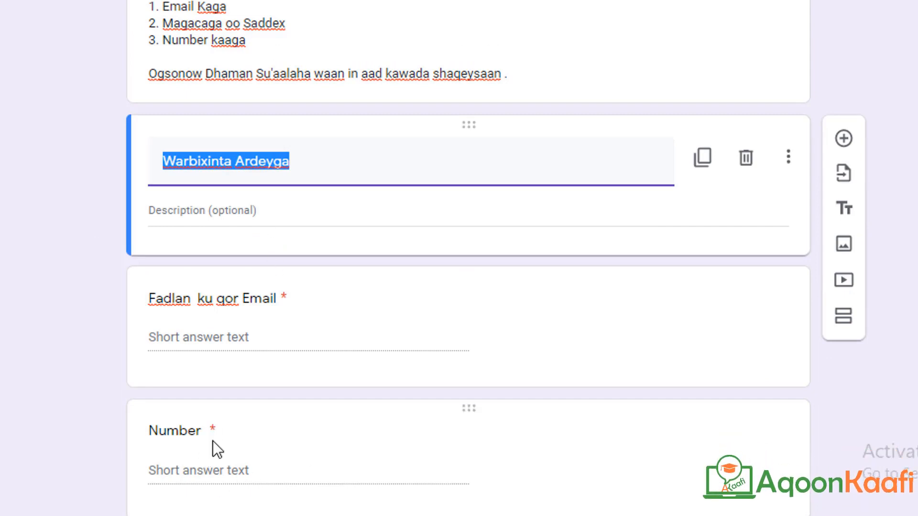
scroll(236, 429, "down", 2)
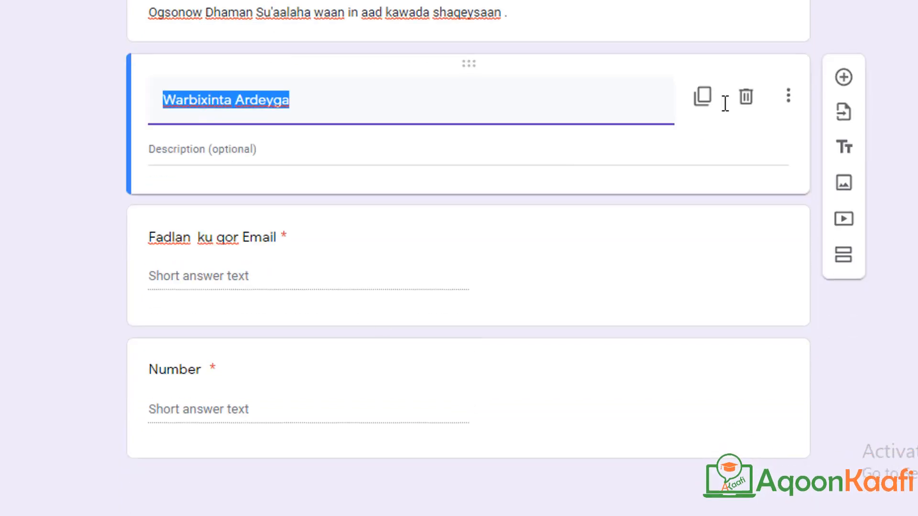
left_click(843, 79)
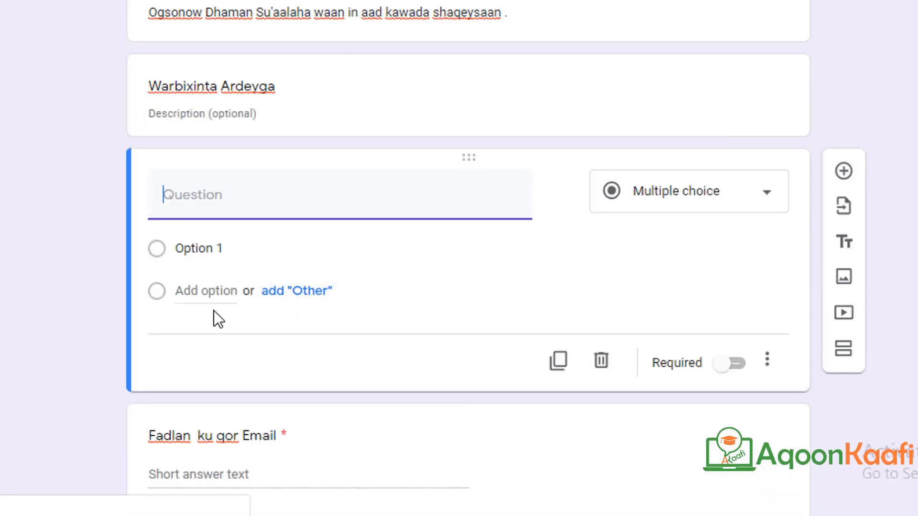
type("Maga")
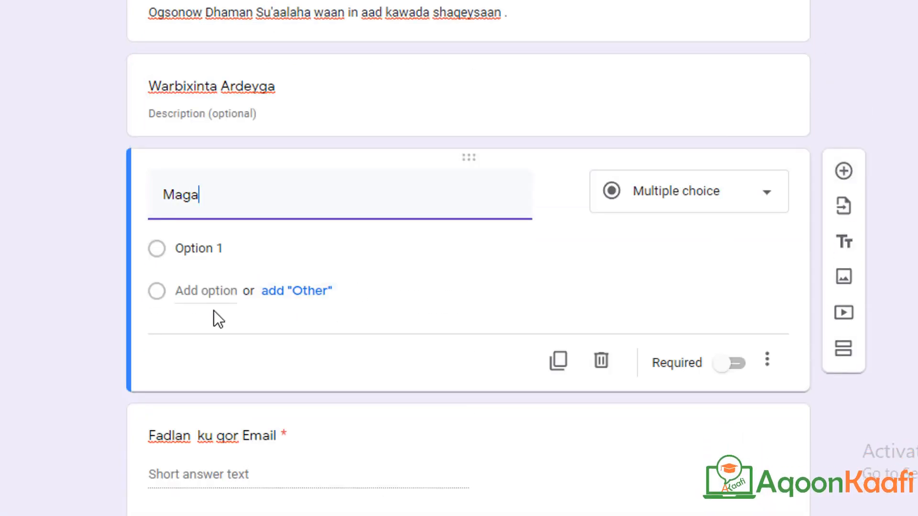
type("ca Ardeyga")
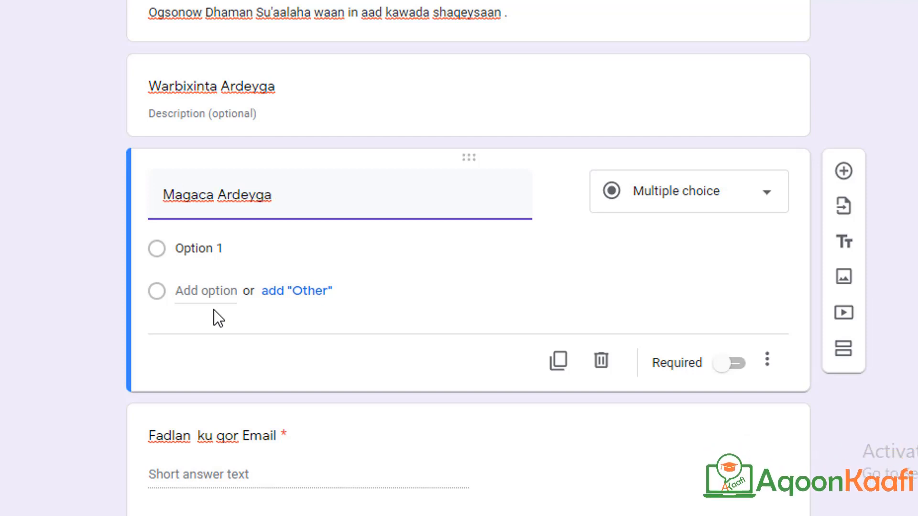
- Move the "Magaca Ardeyga" question between the email question and the Number question
left_click(73, 275)
left_click_drag(264, 165, 254, 291)
scroll(256, 282, "up", 3)
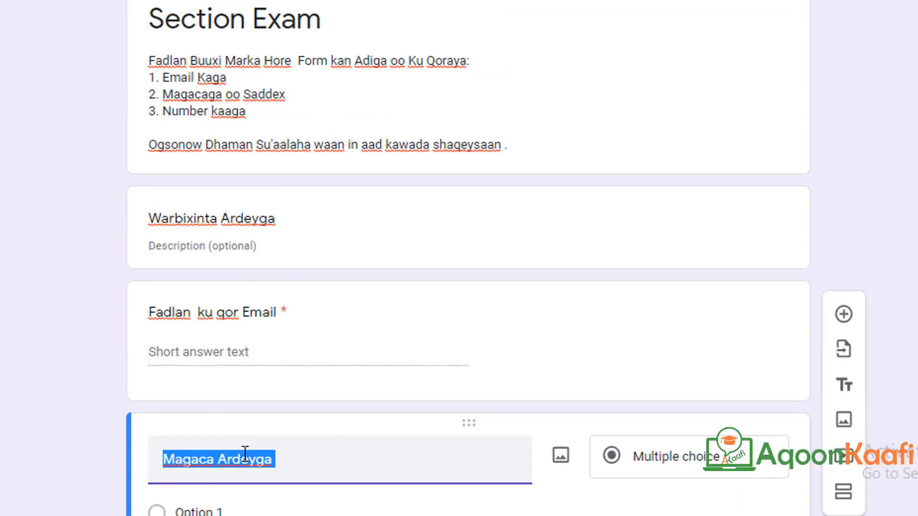
scroll(246, 451, "down", 4)
- Change the "Magaca Ardeyga" question to the Short answer type and make it required
left_click(688, 282)
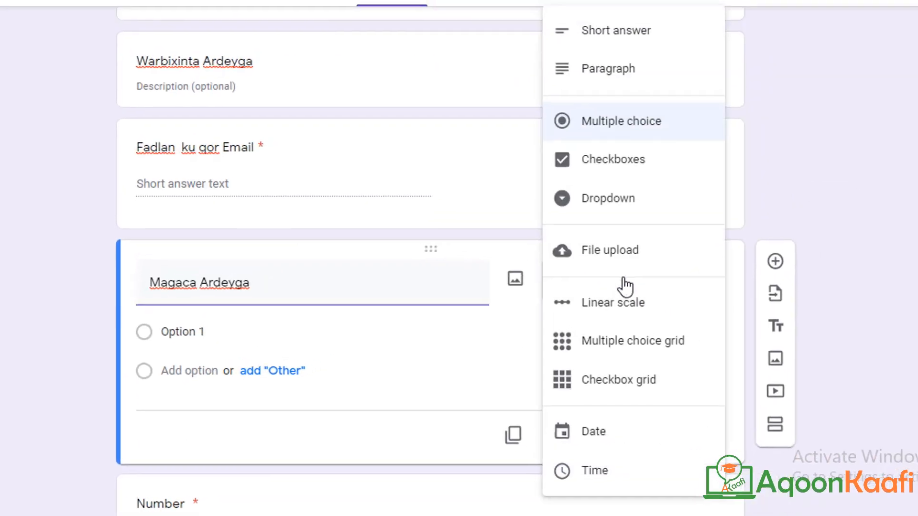
left_click(591, 46)
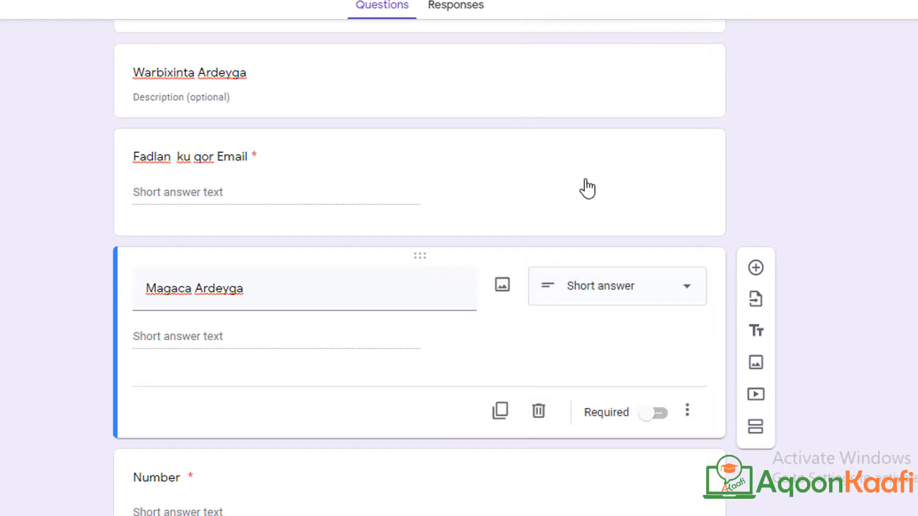
left_click(653, 414)
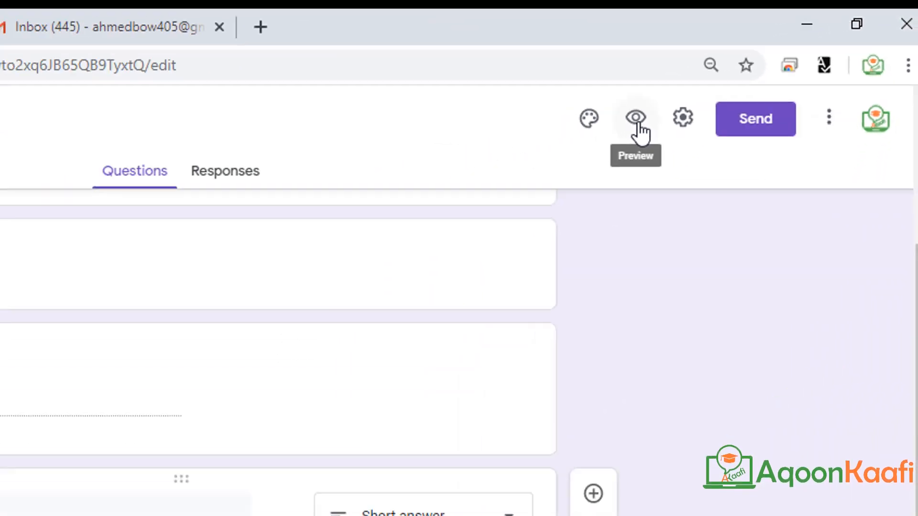
- Preview the form and check the title block and the email, name and number answer fields
left_click(636, 119)
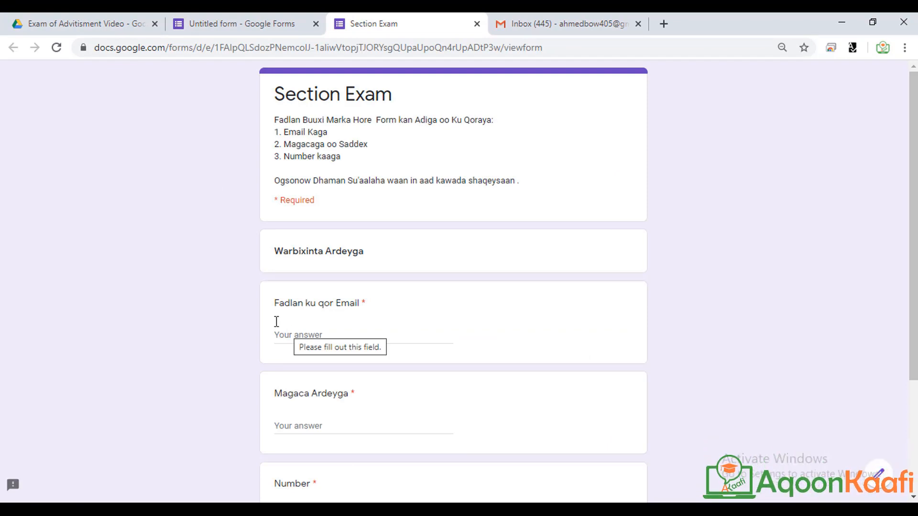
left_click_drag(289, 251, 366, 251)
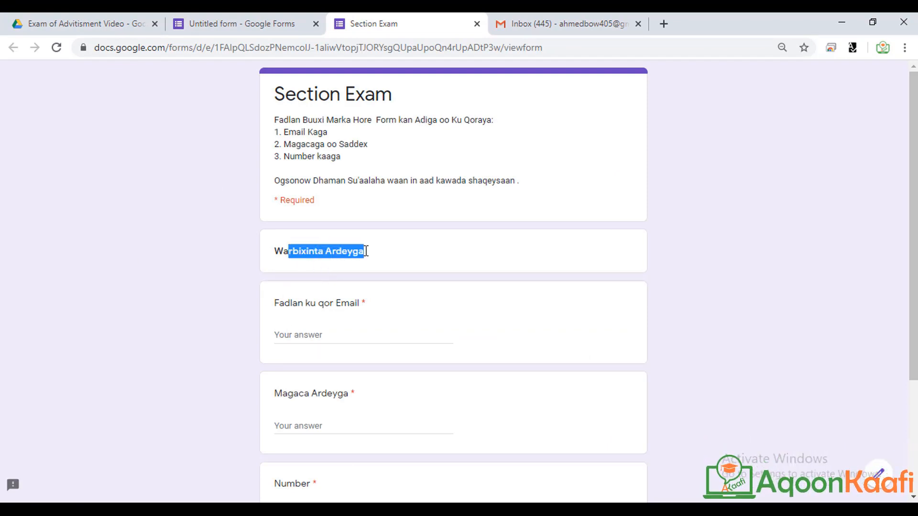
left_click(296, 337)
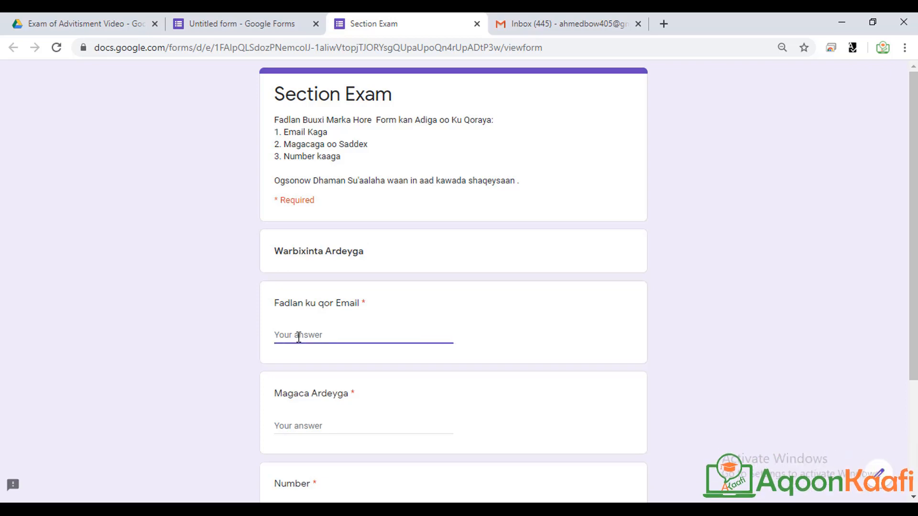
left_click(293, 421)
scroll(310, 420, "down", 3)
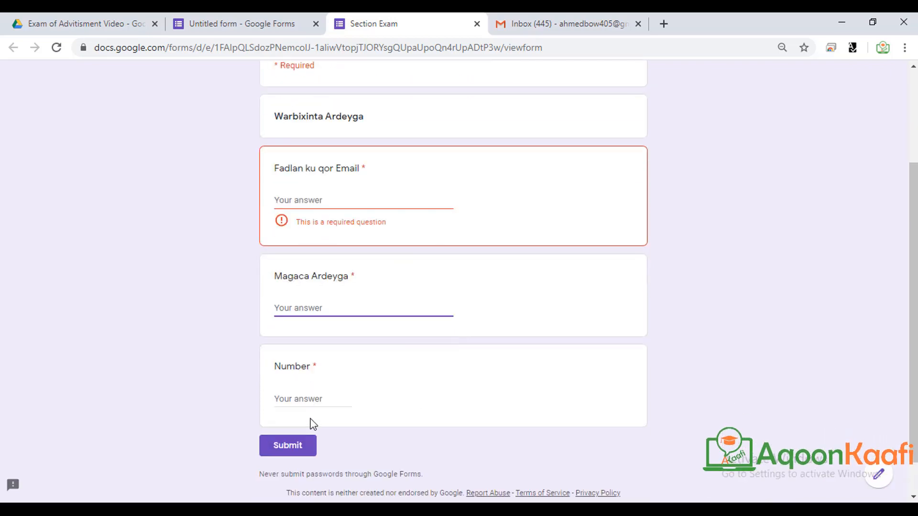
left_click(299, 397)
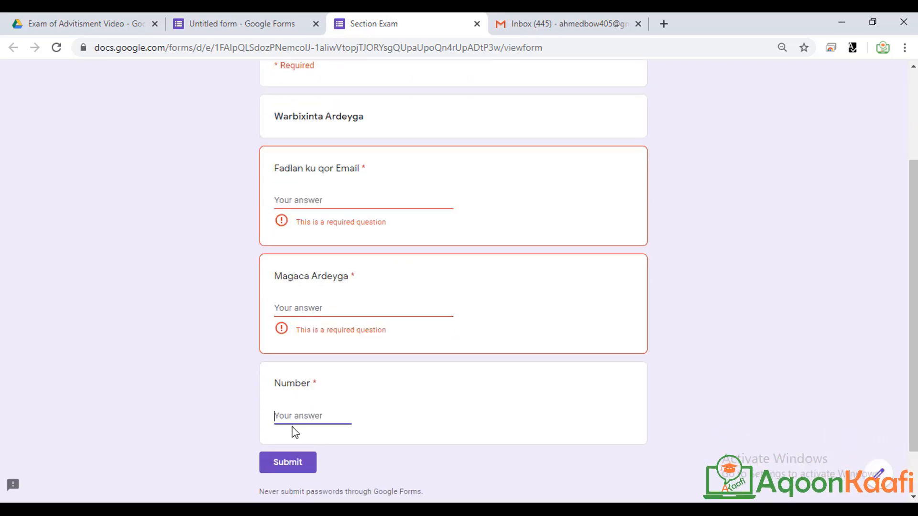
left_click(298, 473)
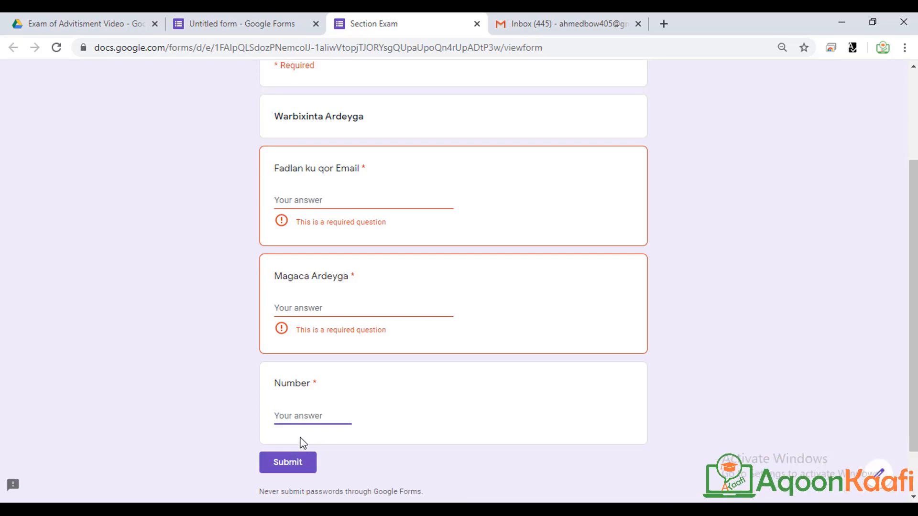
- Return to the form editor and select the "Warbixinta Ardeyga" title block for editing
left_click(206, 21)
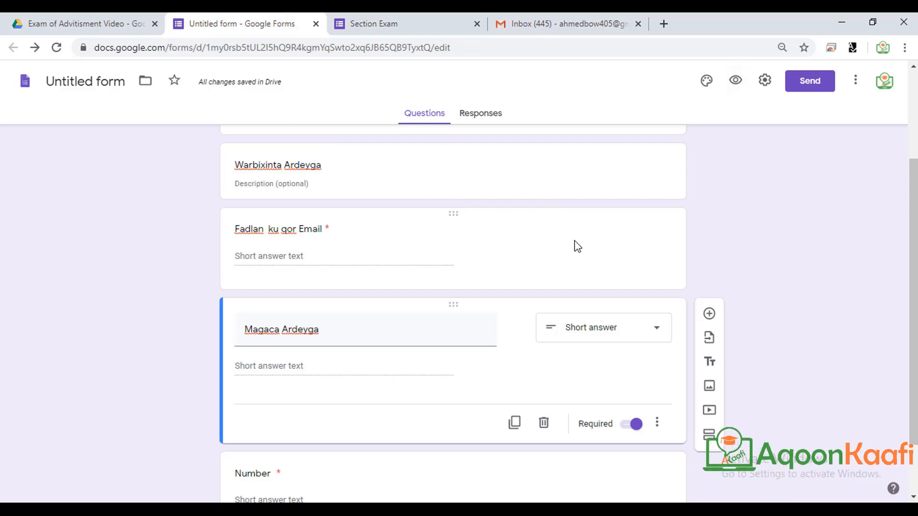
scroll(575, 243, "up", 3)
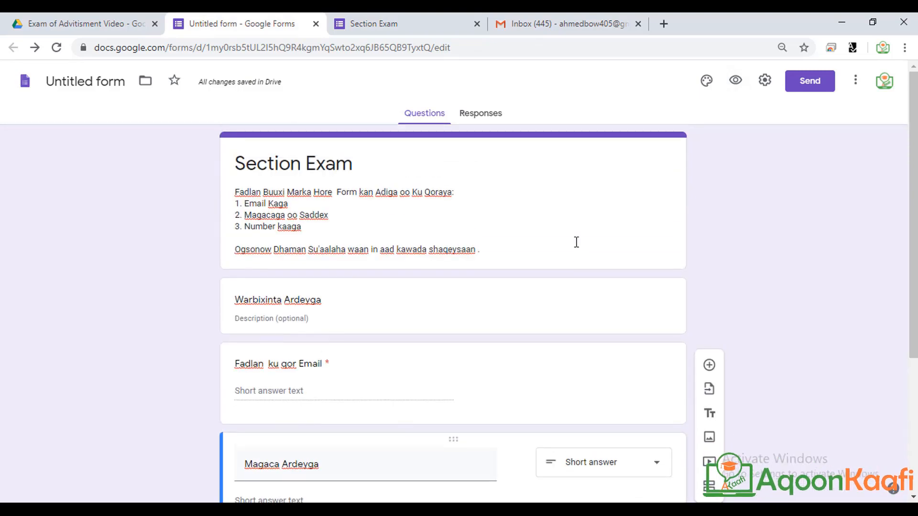
triple_click(305, 302)
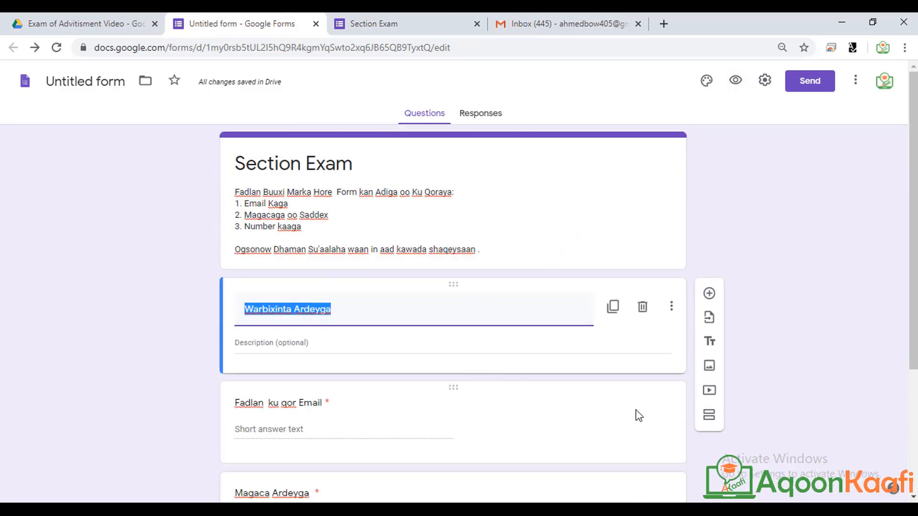